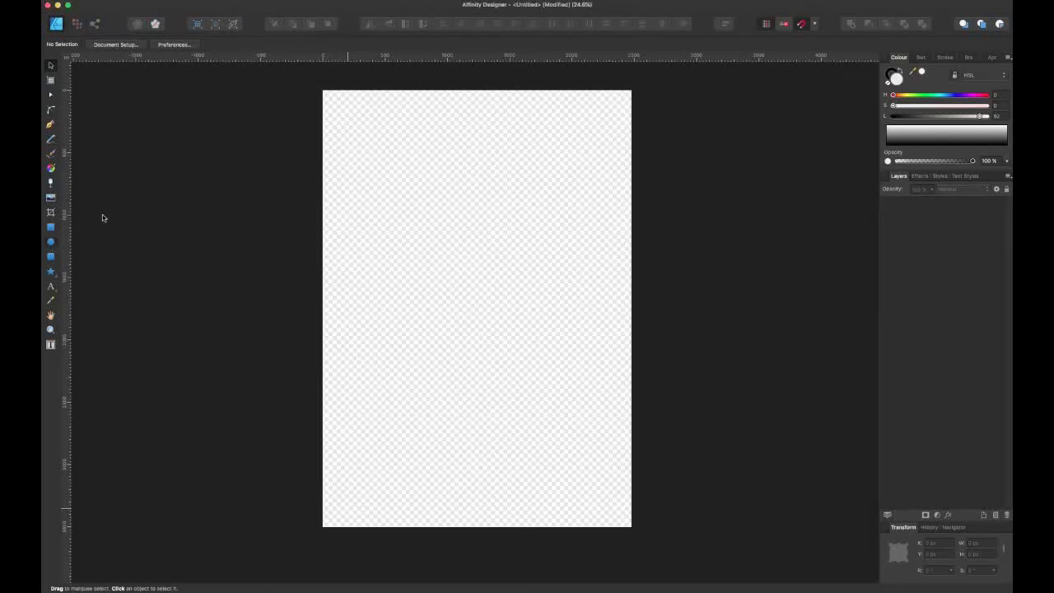
Step: Draw an upright ellipse about 450 × 650 px in the page's upper middle and fill it crimson (HSL 344, 94, 44)
key(e)
drag(447, 158, 504, 239)
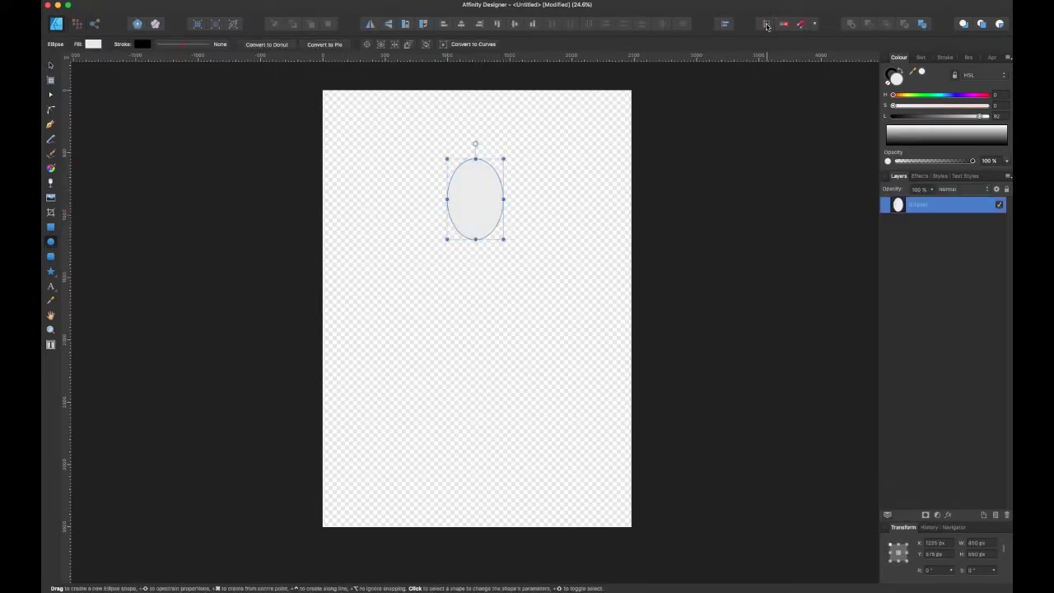
scroll(424, 181, up, 5)
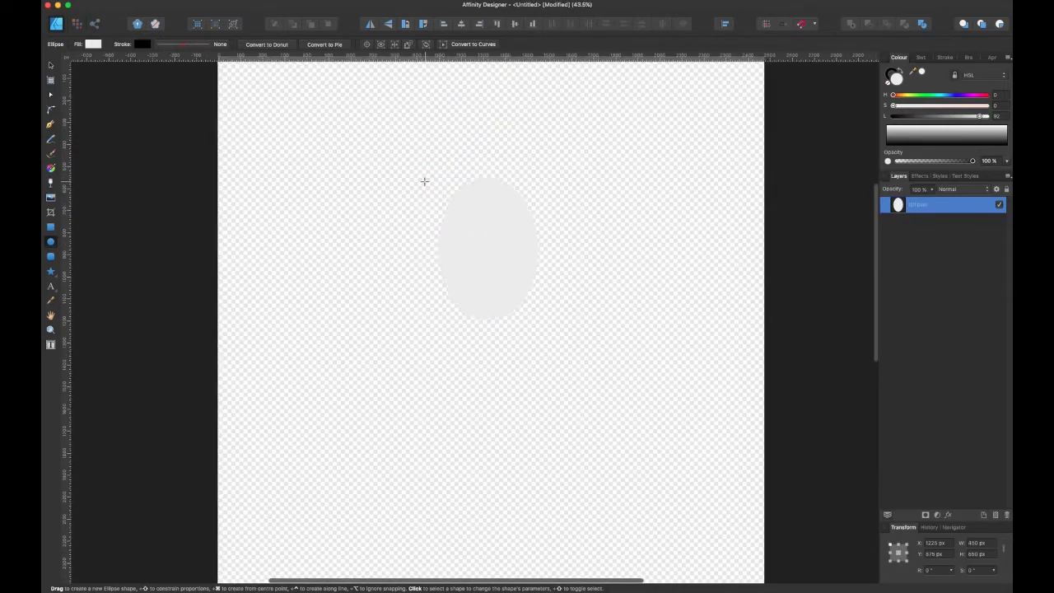
scroll(425, 182, up, 1)
scroll(425, 182, right, 1)
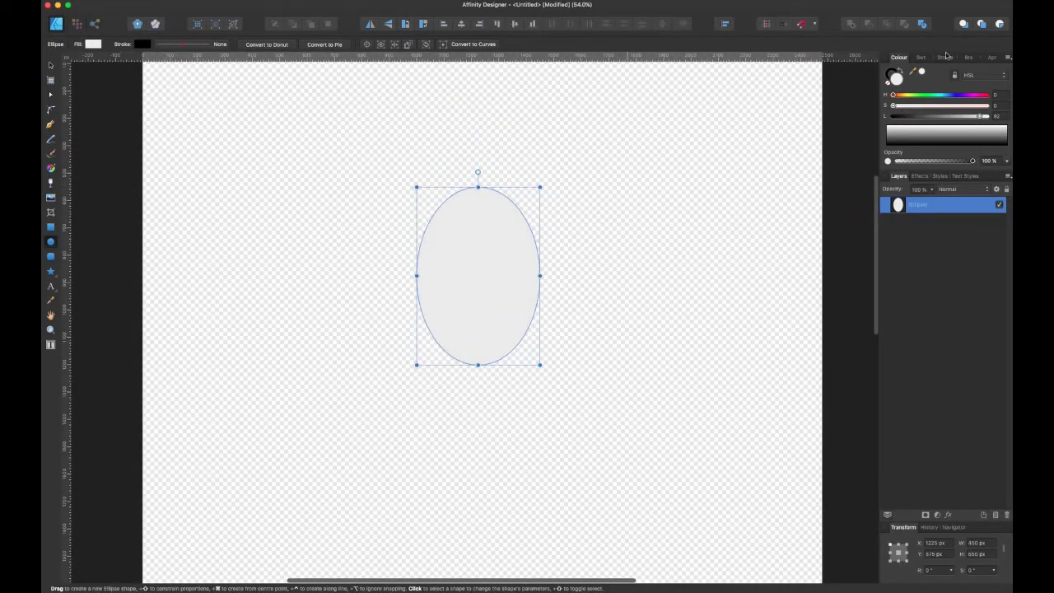
mouse_move(961, 95)
mouse_down()
mouse_move(959, 119)
mouse_move(932, 120)
mouse_up()
click(981, 106)
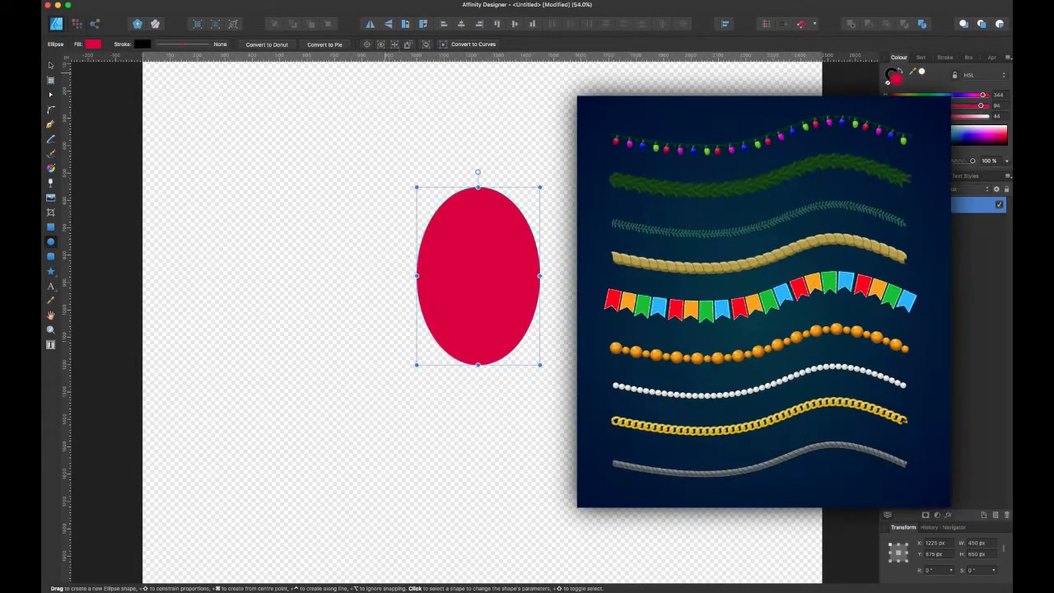
Step: Convert the ellipse to curves and lower its top and bottom nodes to form a bulb shape that narrows downwards
click(469, 43)
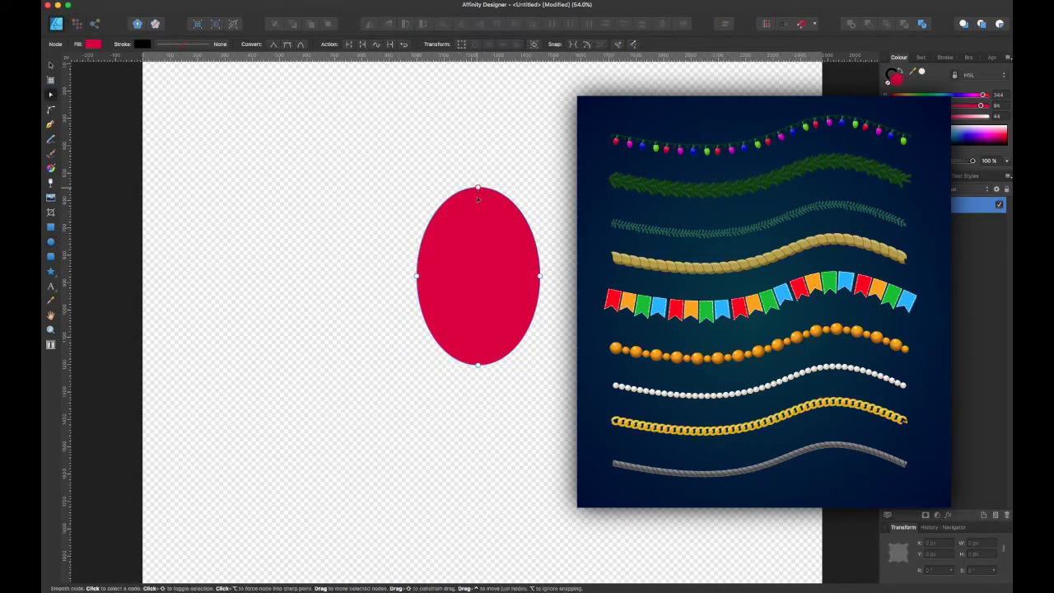
drag(477, 196, 477, 207)
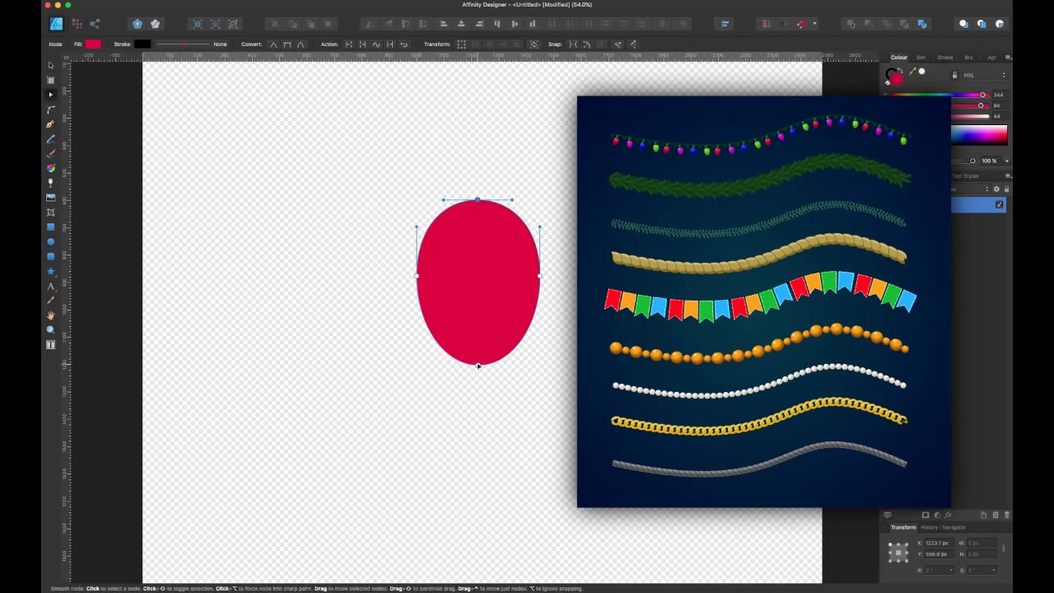
drag(478, 365, 478, 380)
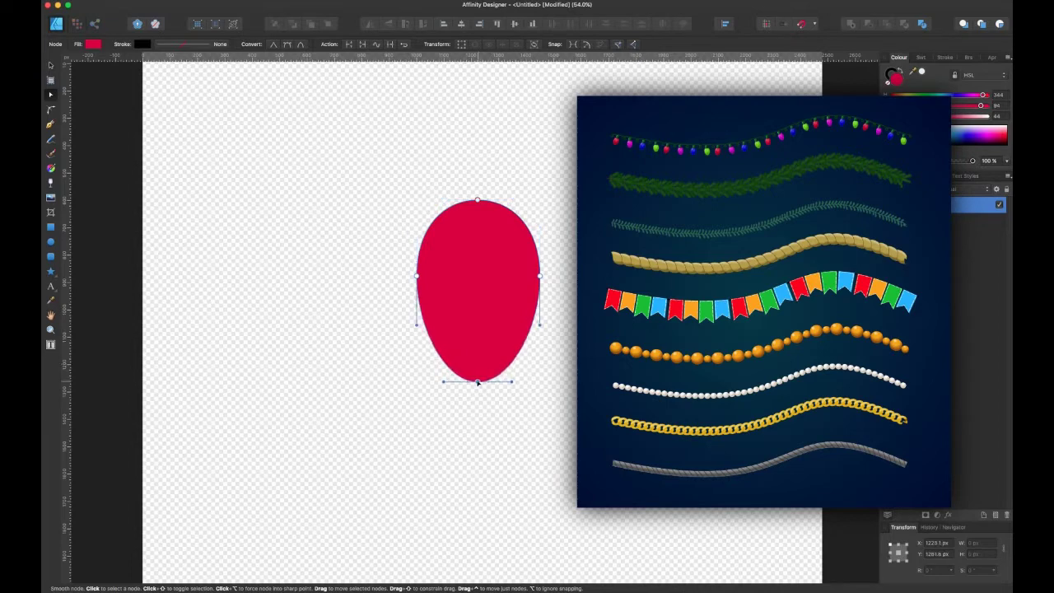
key(v)
click(569, 252)
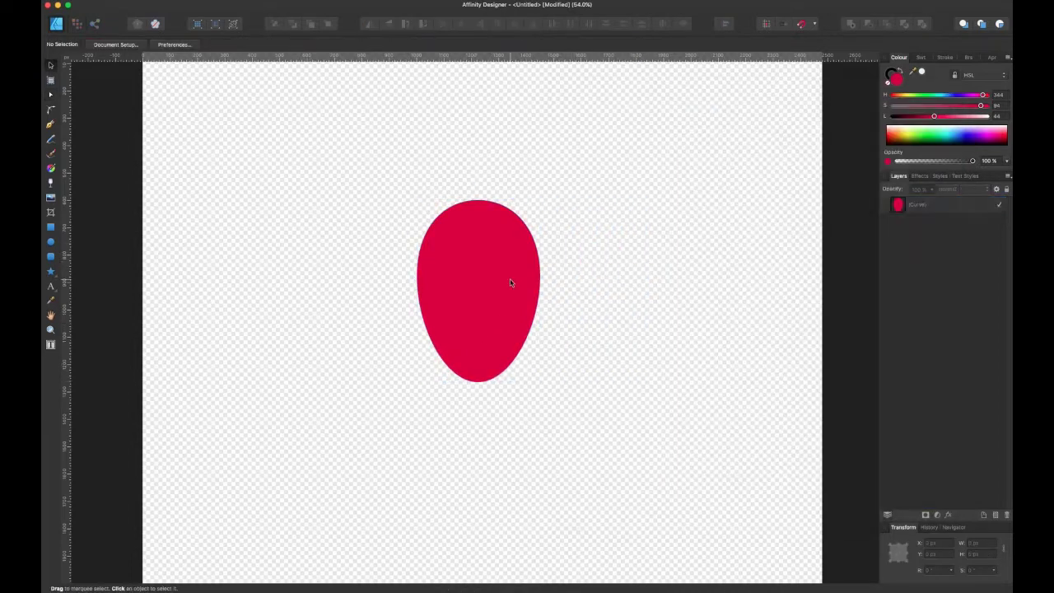
Step: Duplicate the bulb in place and subtract an overlapping ellipse about 495 × 570 px from the copy, leaving a lower-right crescent
click(510, 282)
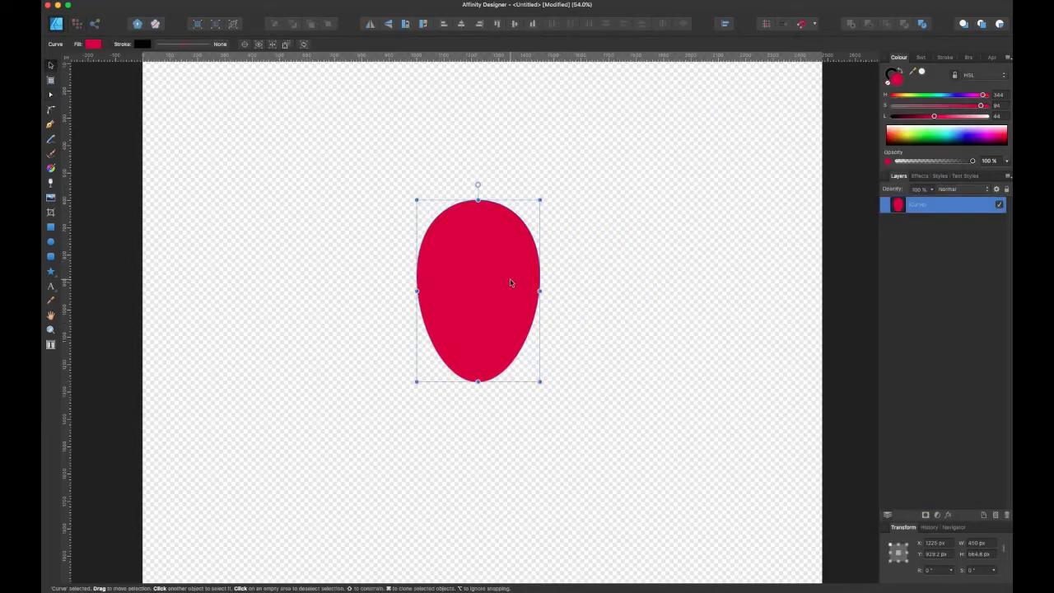
mouse_move(510, 283)
mouse_down()
mouse_move(411, 283)
mouse_move(512, 282)
mouse_up()
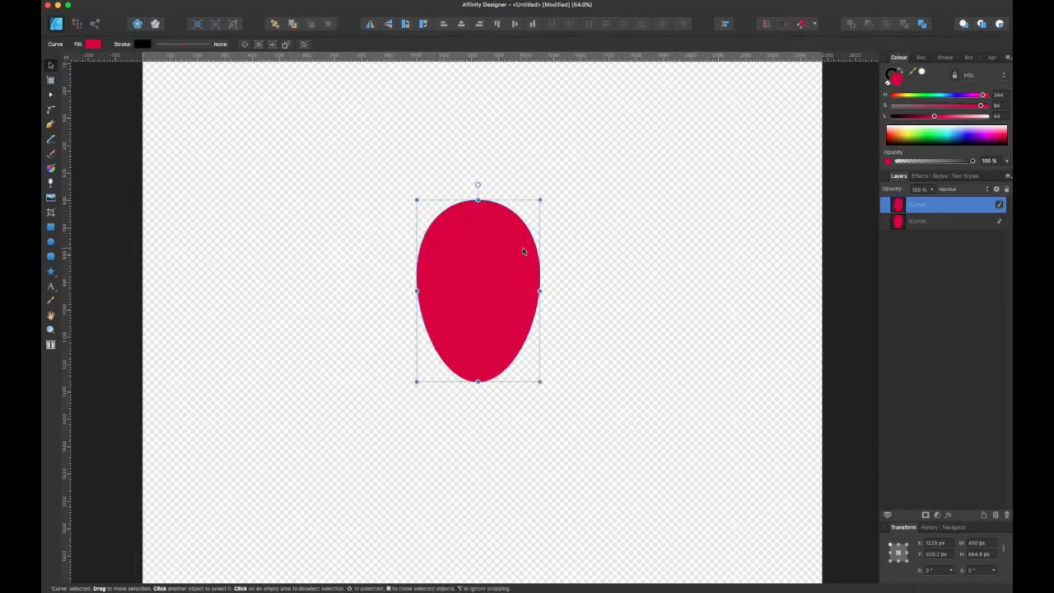
click(51, 243)
drag(397, 162, 532, 318)
drag(513, 265, 508, 278)
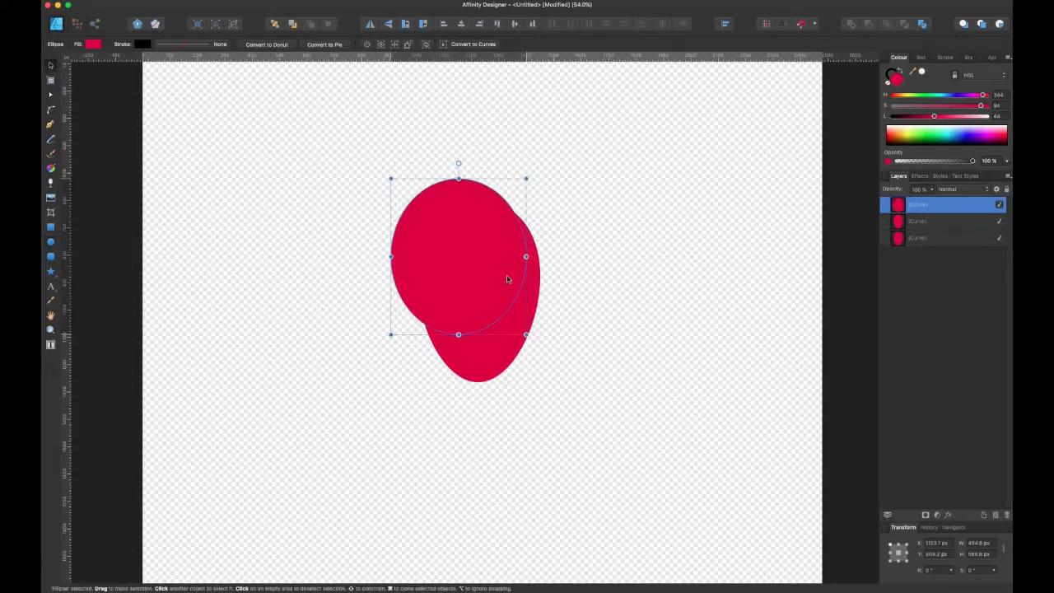
key(v)
shift+click(510, 341)
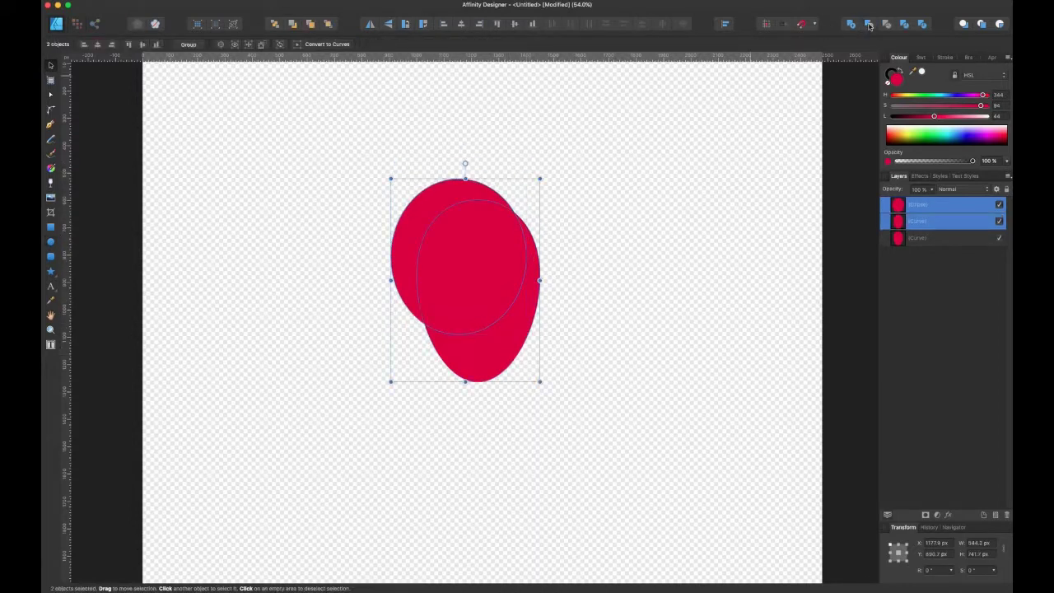
click(869, 24)
Step: Darken the crescent's fill to lightness 35 and clip it inside the bulb shape
drag(929, 118, 926, 116)
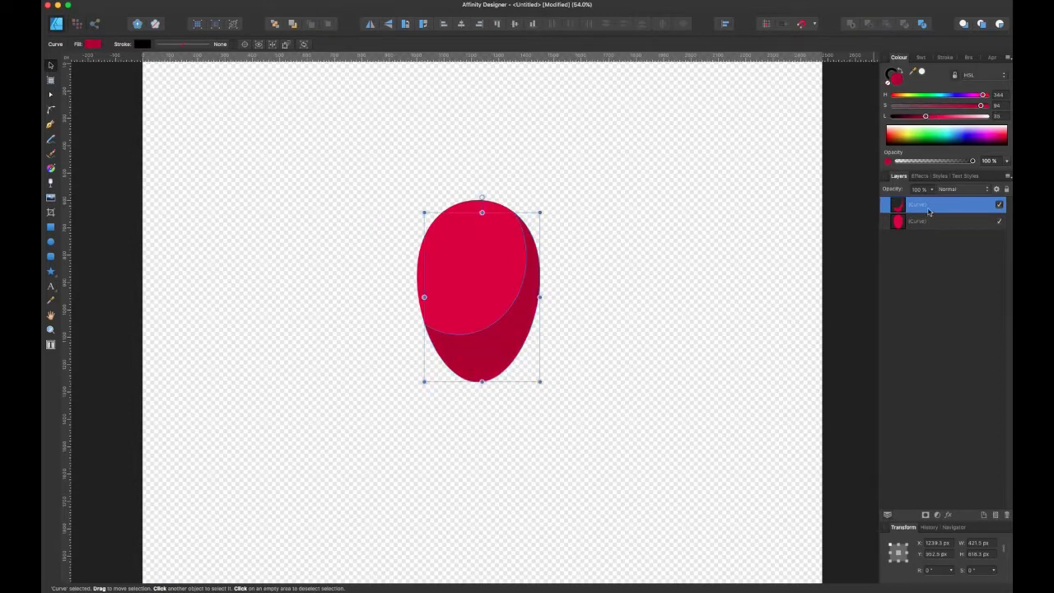
drag(929, 211, 929, 222)
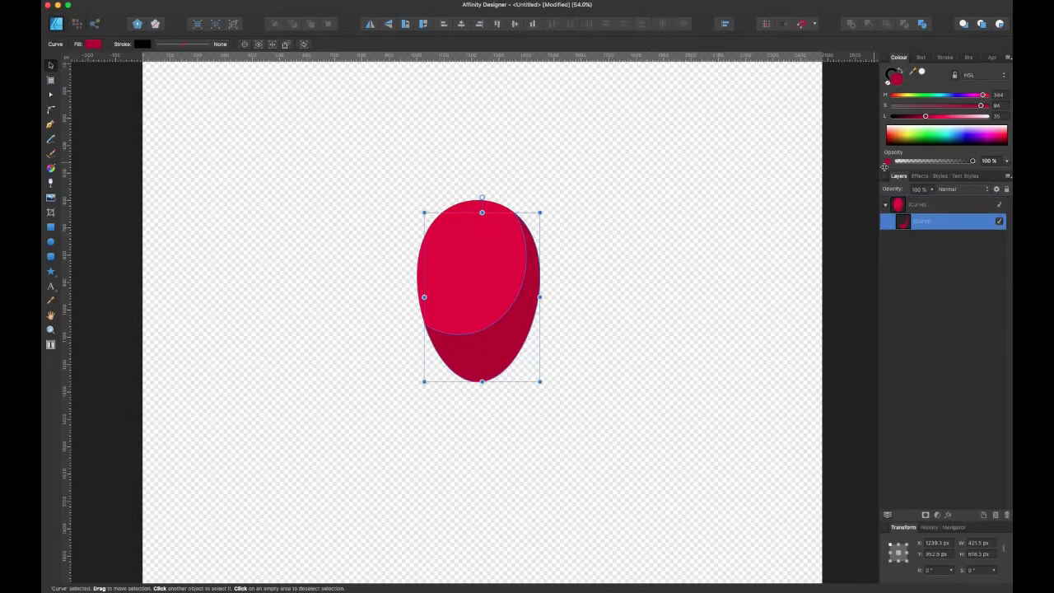
Step: Soften the crescent shadow with a Gaussian Blur of 8.4 px radius
click(919, 177)
drag(917, 230, 933, 230)
click(553, 256)
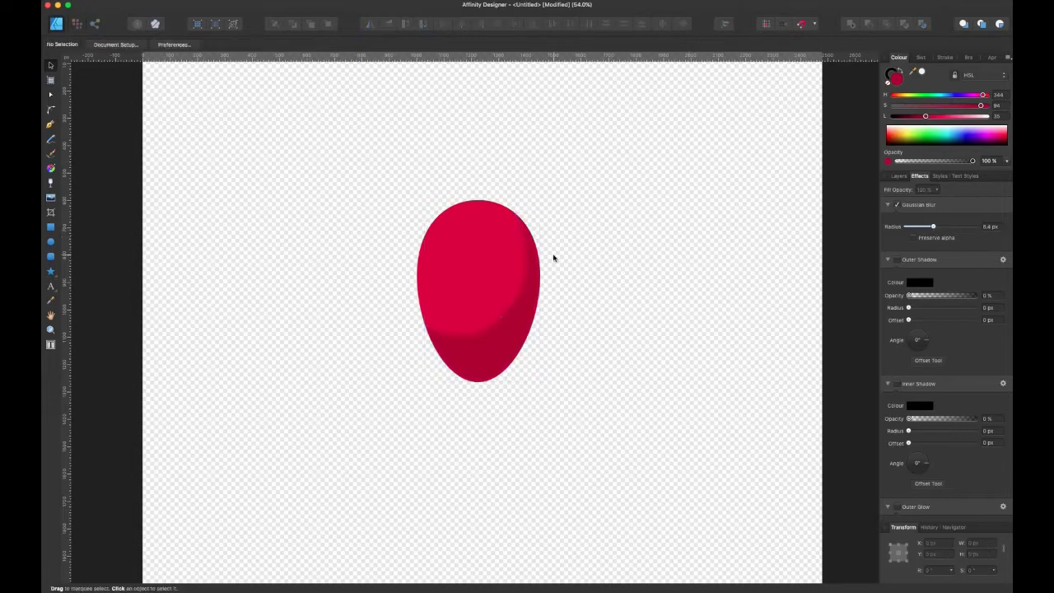
Step: Reduce the bulb's fill colour opacity to 62%
scroll(553, 258, up, 3)
scroll(553, 259, down, 2)
click(499, 272)
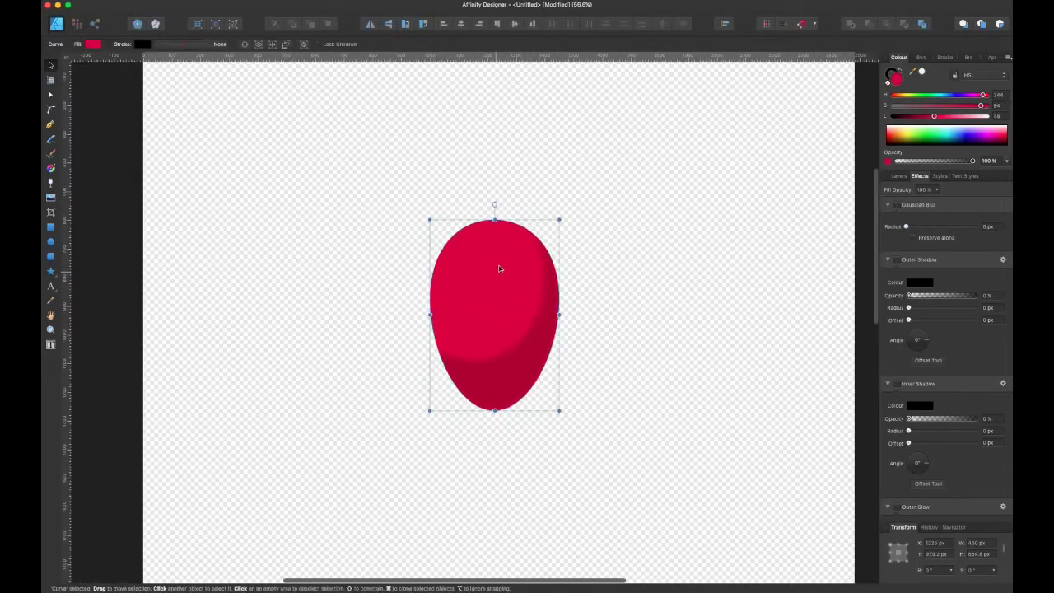
mouse_move(945, 162)
mouse_down()
mouse_move(957, 162)
mouse_move(945, 166)
mouse_up()
click(525, 370)
click(549, 269)
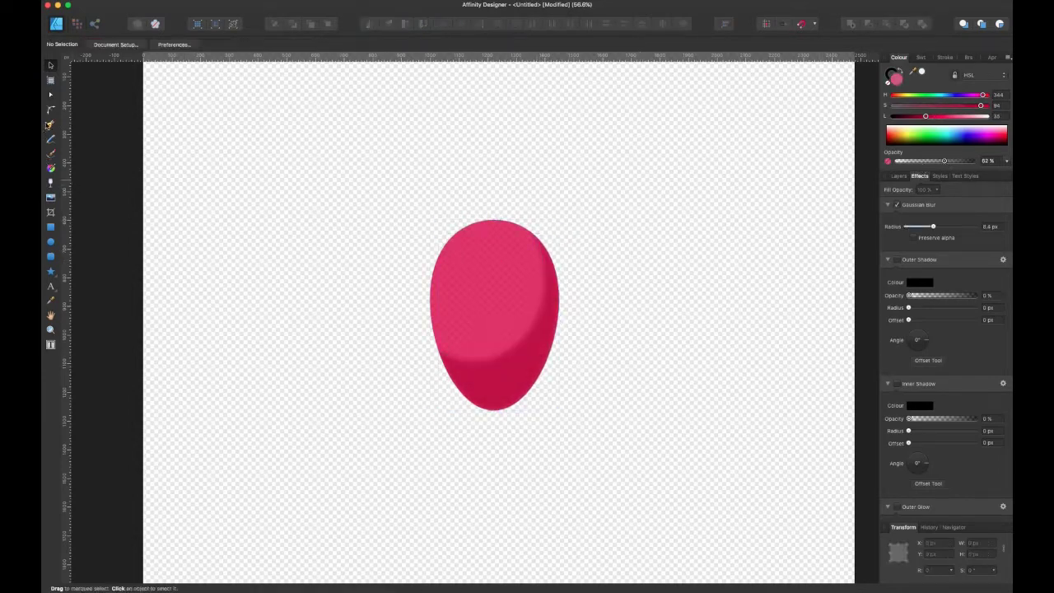
Step: Draw a straight Pen line from the bulb's top down its left side and make its stroke white
click(49, 124)
click(482, 229)
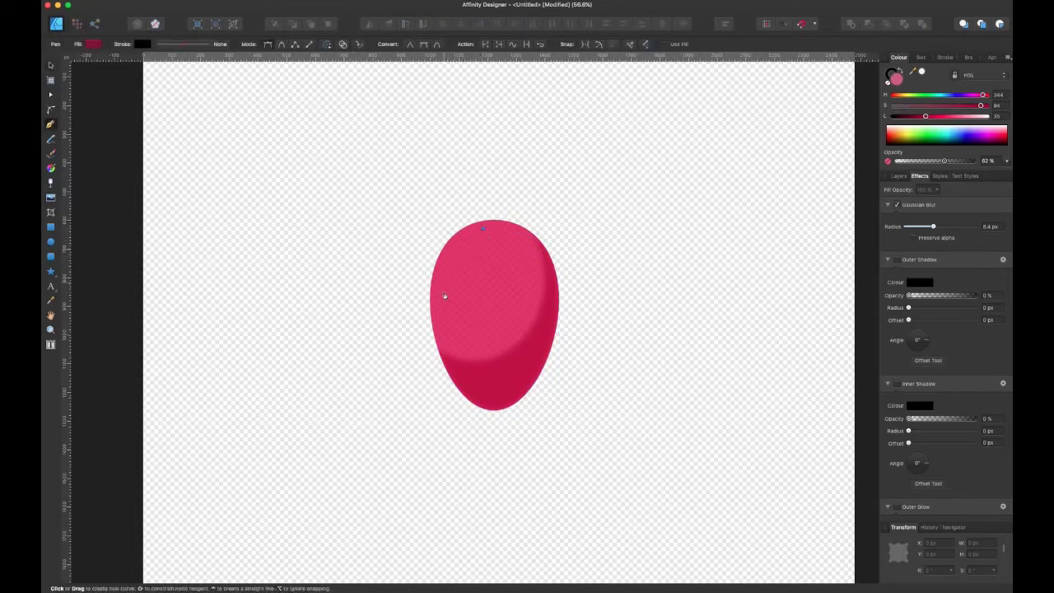
click(447, 350)
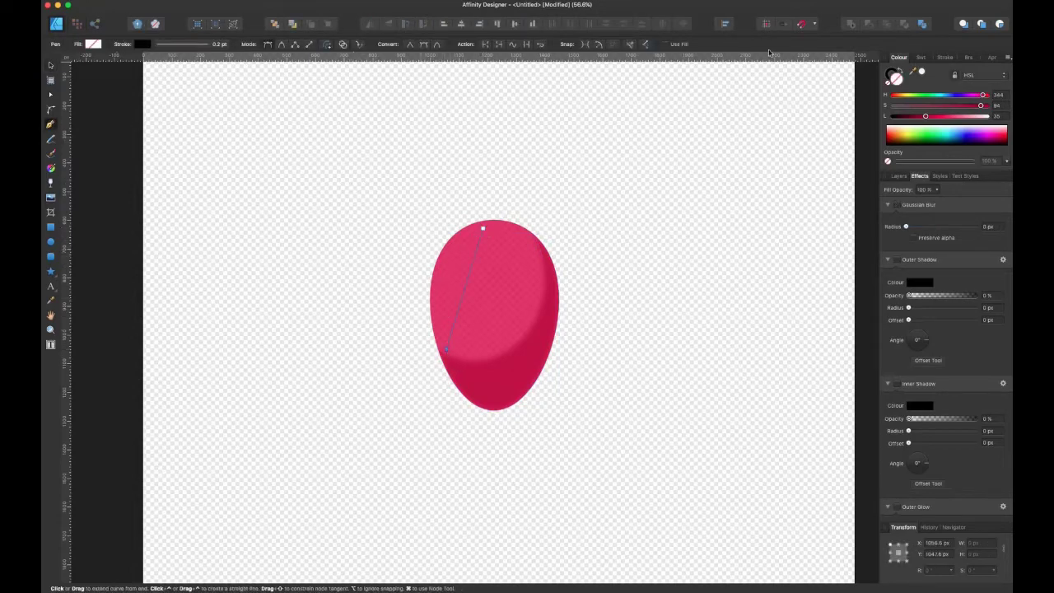
click(892, 72)
drag(986, 115, 997, 120)
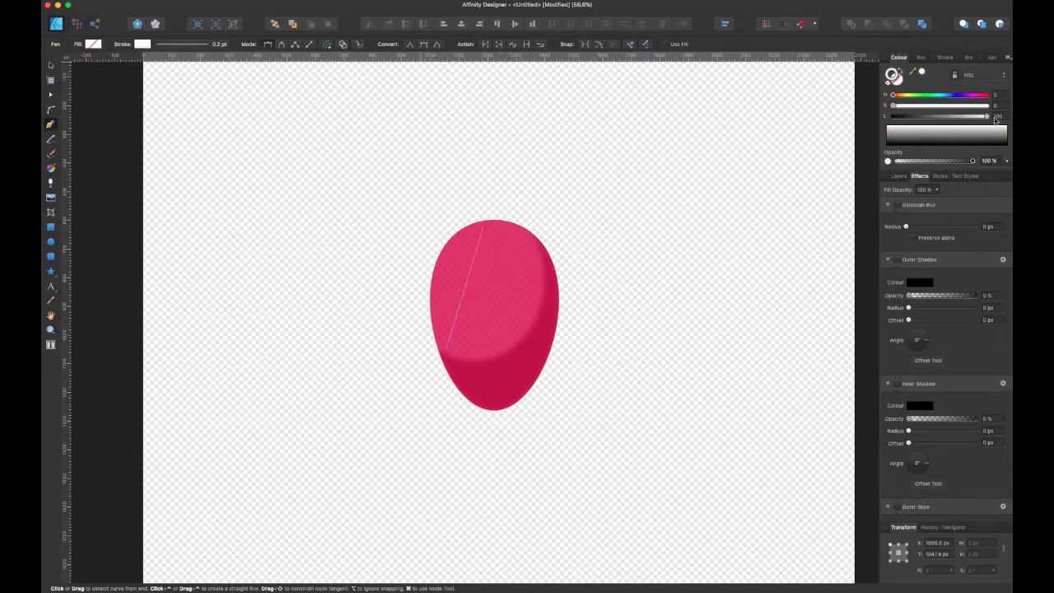
Step: Set the white line's stroke width to 9.5 pt and taper both ends with a pressure curve peaking nearer the start
click(945, 57)
drag(926, 86, 935, 86)
click(980, 199)
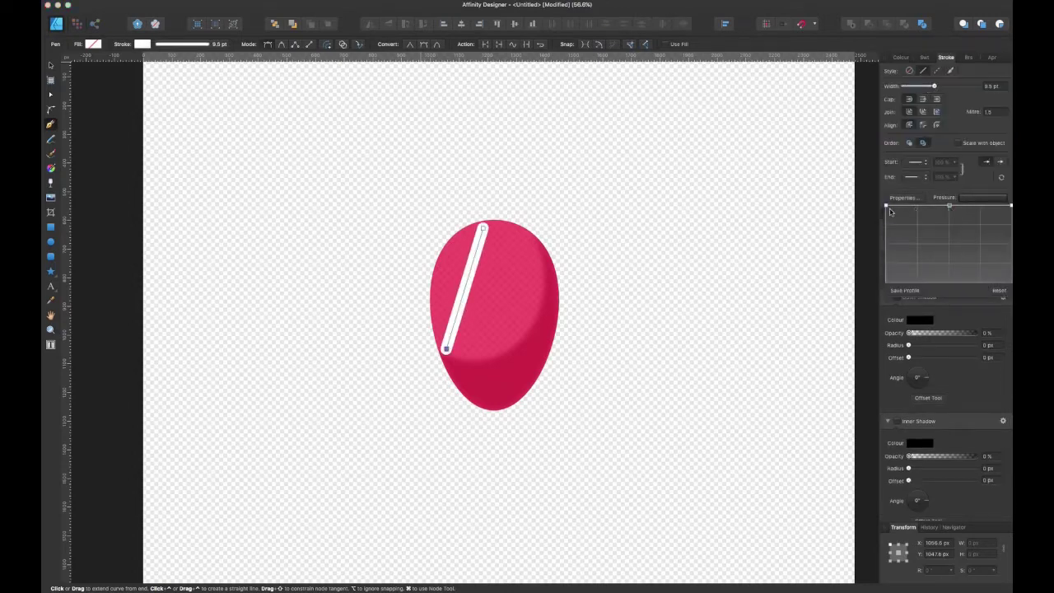
drag(890, 211, 887, 258)
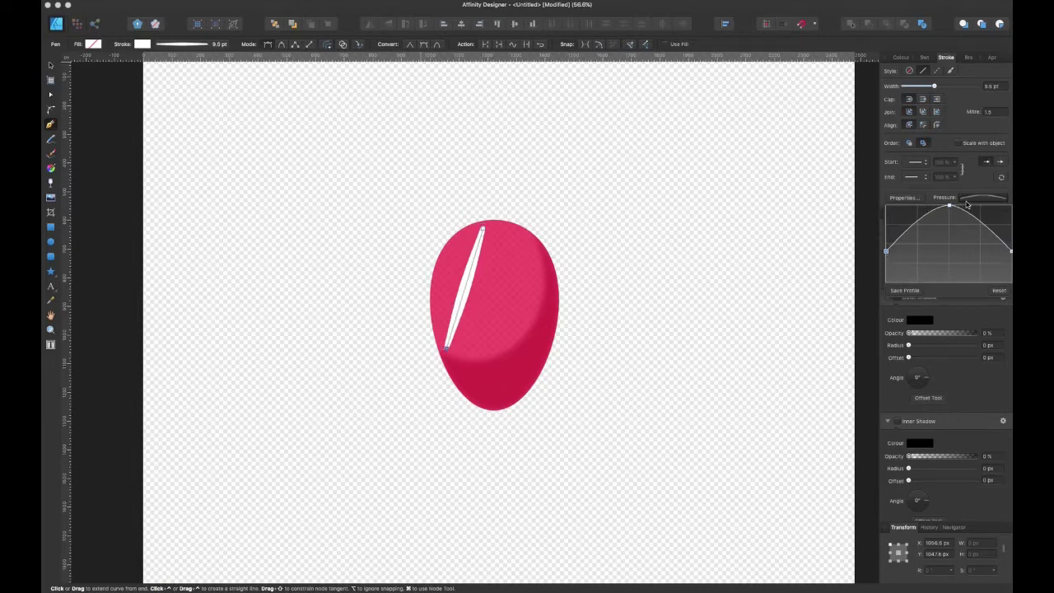
mouse_move(956, 206)
mouse_down()
mouse_move(912, 207)
mouse_move(921, 208)
mouse_up()
drag(887, 252, 888, 269)
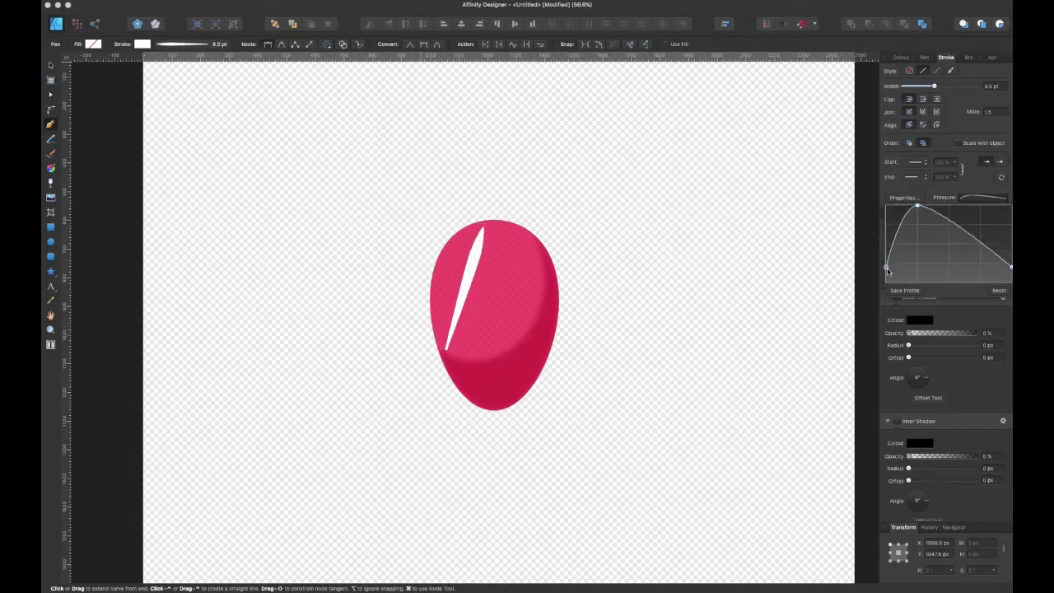
Step: Bend the white highlight to follow the bulb's left edge and shift its pressure peak slightly towards the middle
click(51, 95)
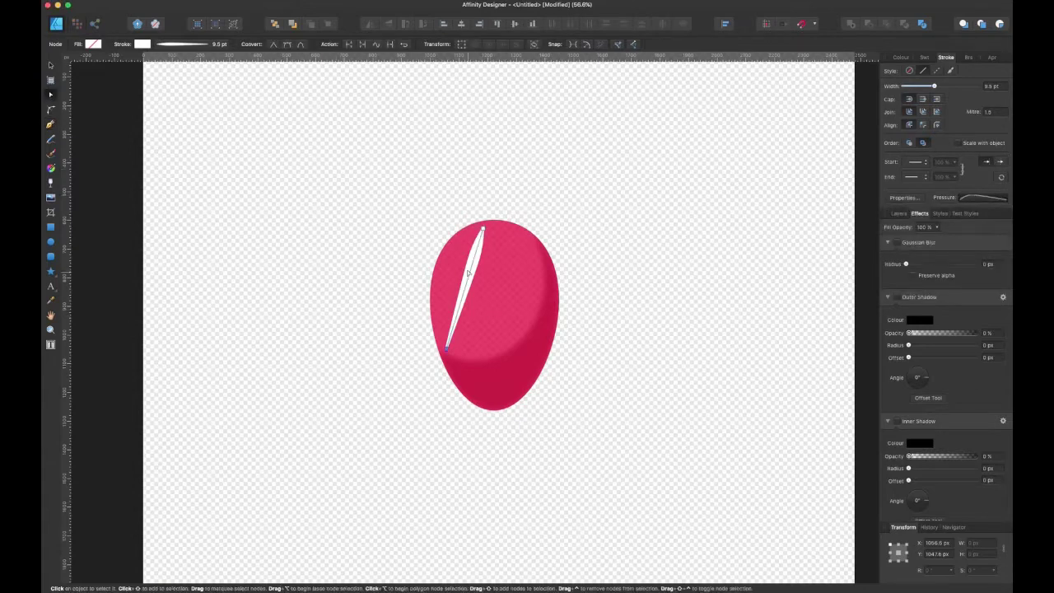
mouse_move(467, 273)
mouse_down()
mouse_move(437, 261)
mouse_move(437, 249)
mouse_up()
click(985, 197)
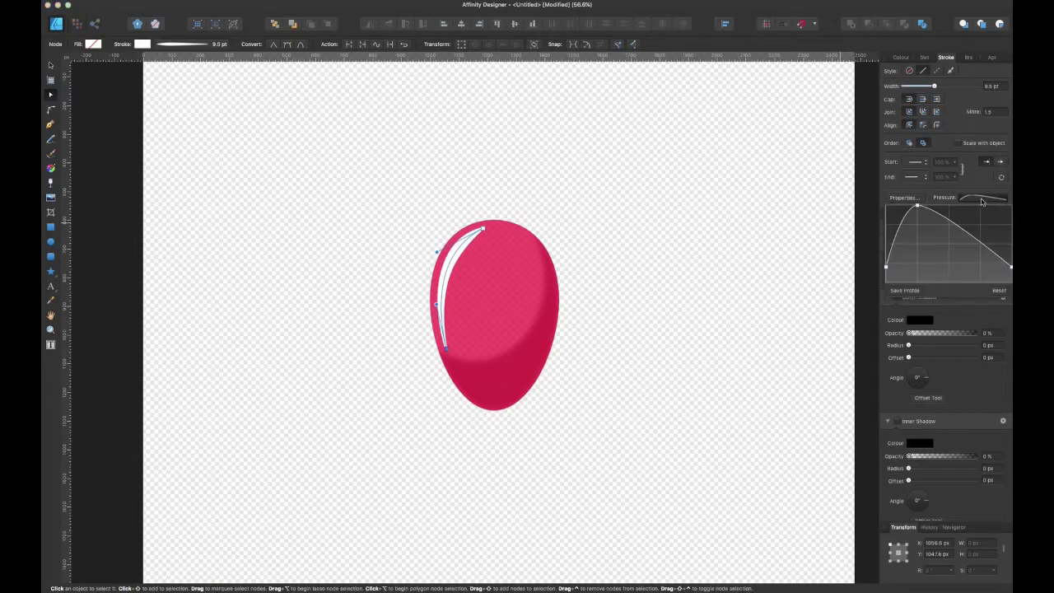
drag(921, 210, 931, 213)
click(659, 212)
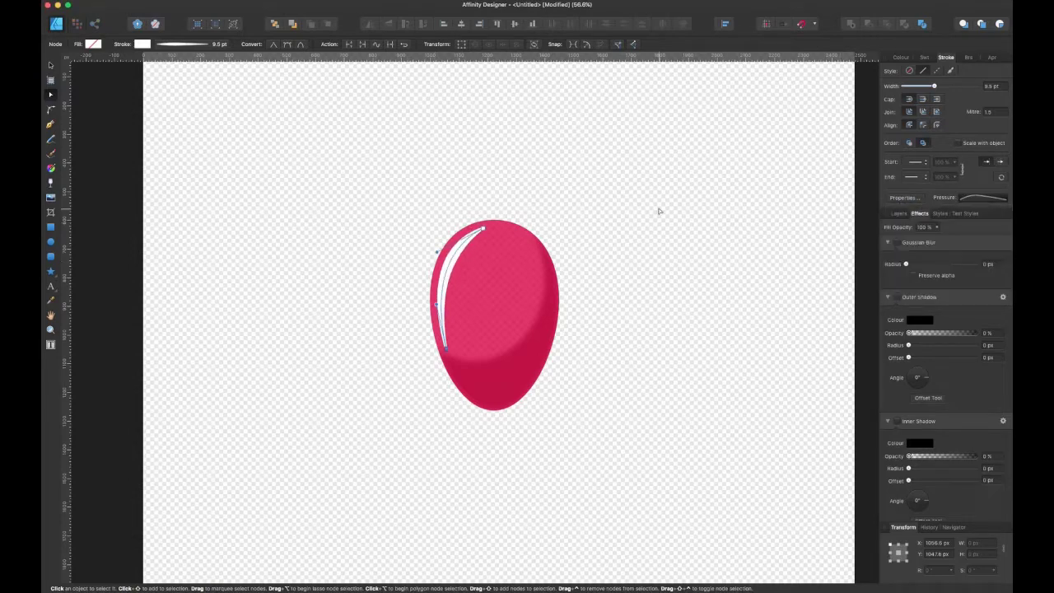
click(659, 212)
Step: Add a node near the highlight's lower end and break the curve there into two segments
click(456, 238)
click(50, 95)
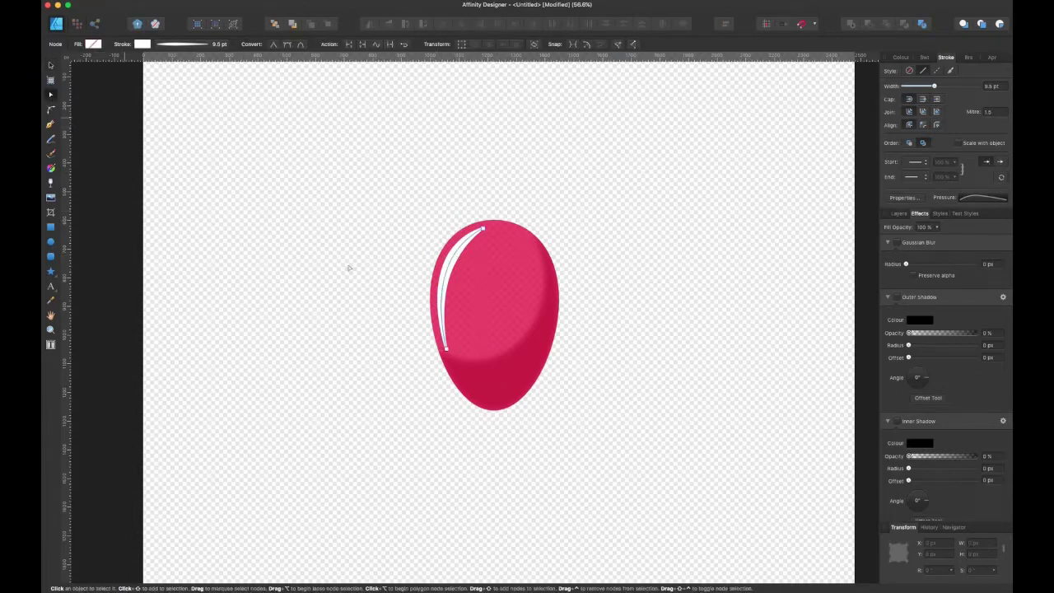
click(442, 321)
shift+click(447, 350)
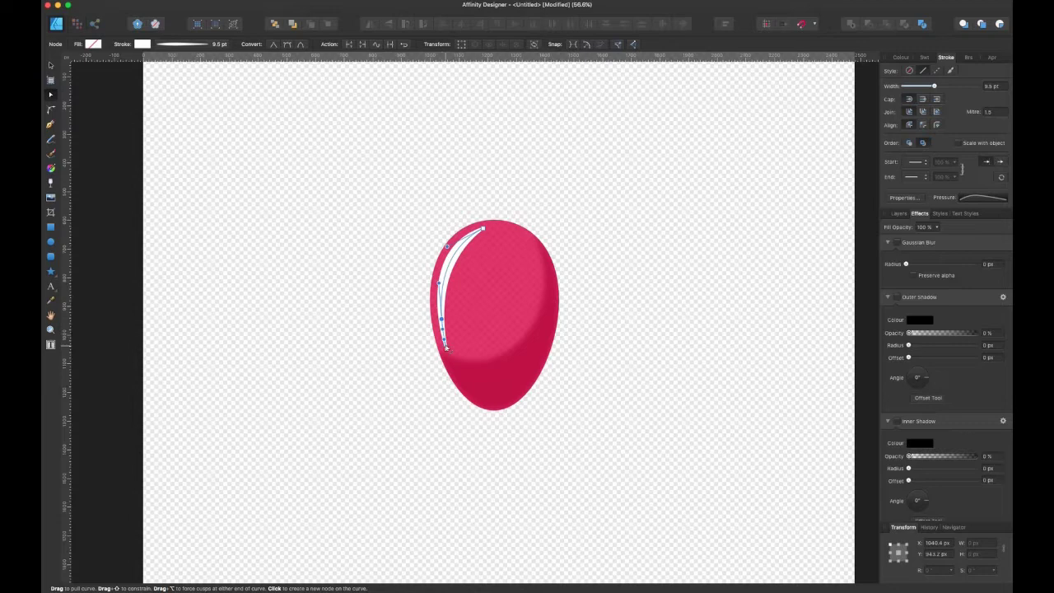
click(351, 47)
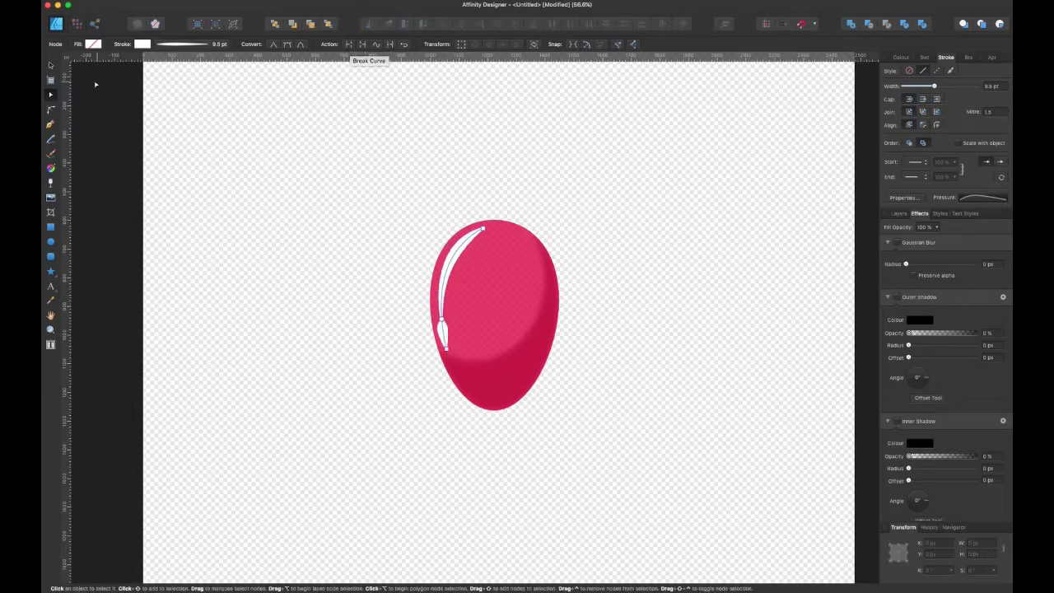
Step: Move the short lower highlight segment slightly down and give it a uniform 3 pt stroke
click(51, 66)
click(444, 330)
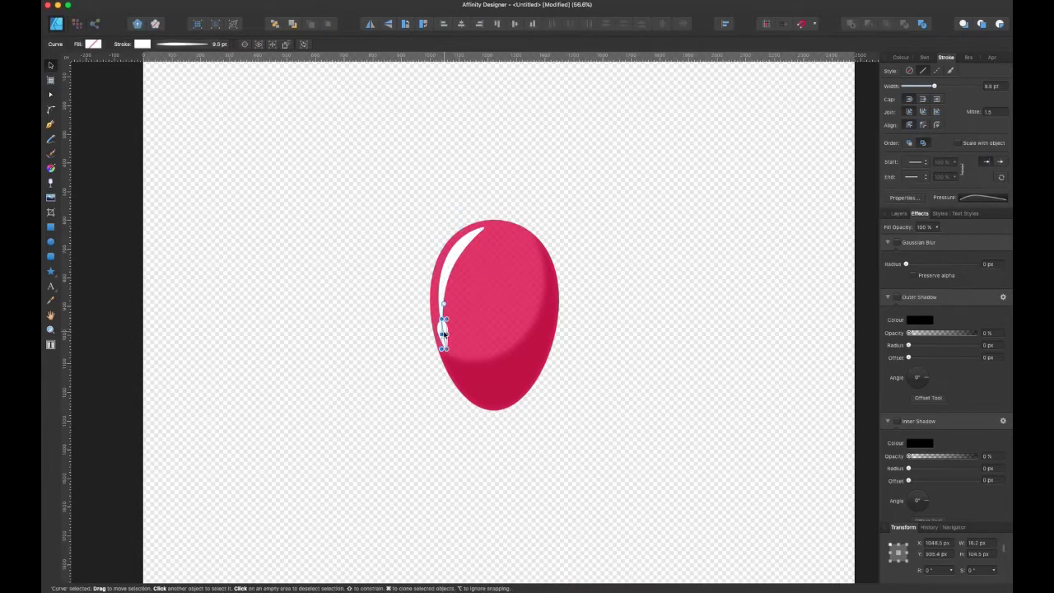
drag(444, 333, 444, 341)
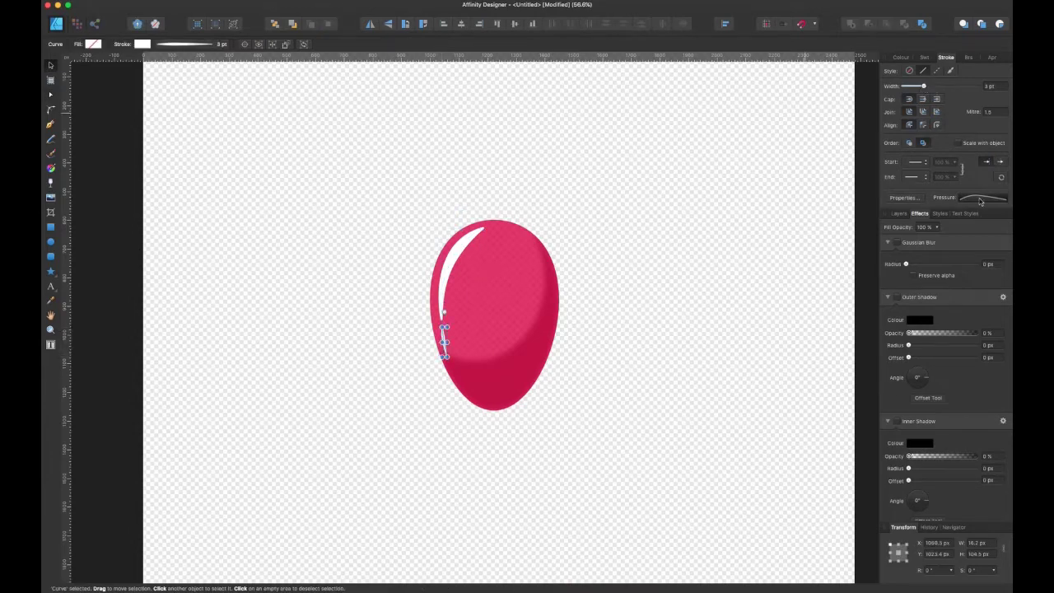
click(981, 199)
click(1000, 291)
click(750, 249)
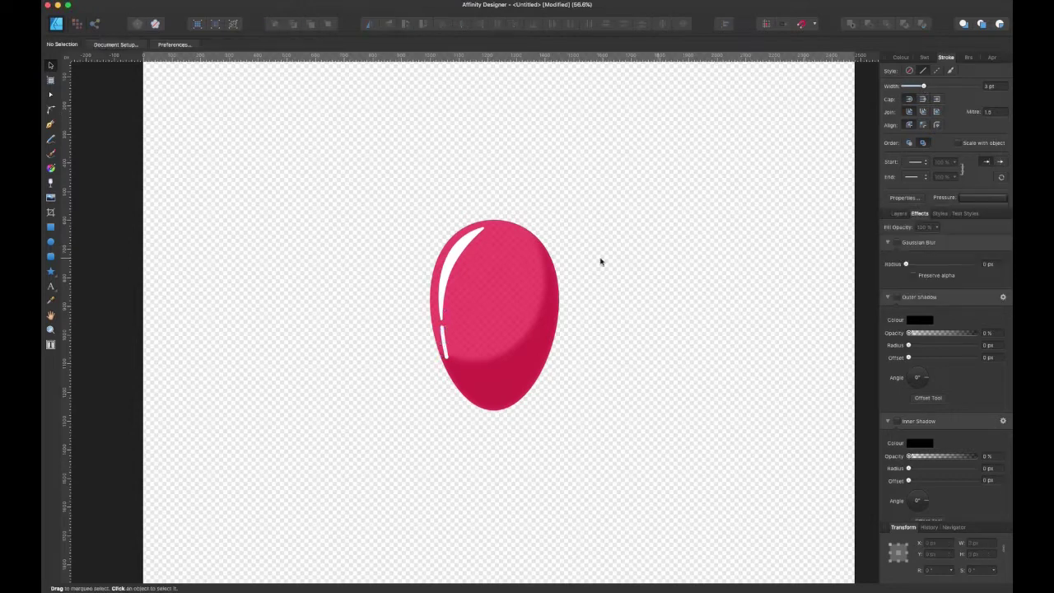
Step: Add a node midway along the short highlight segment and remove its lower end, shortening it to about 53 px high
click(445, 345)
scroll(444, 346, up, 3)
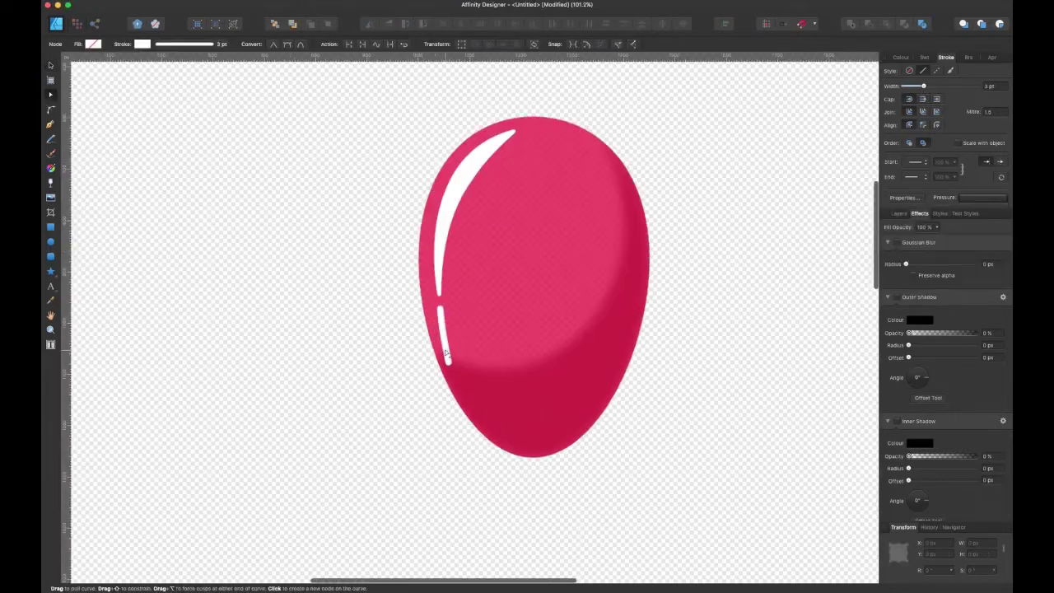
click(443, 335)
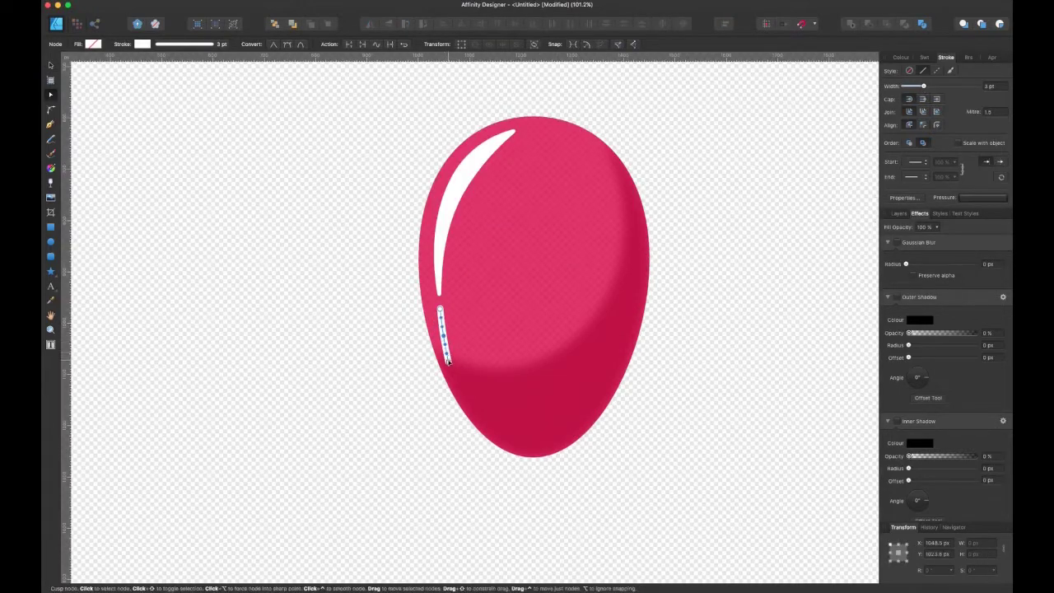
scroll(398, 384, down, 3)
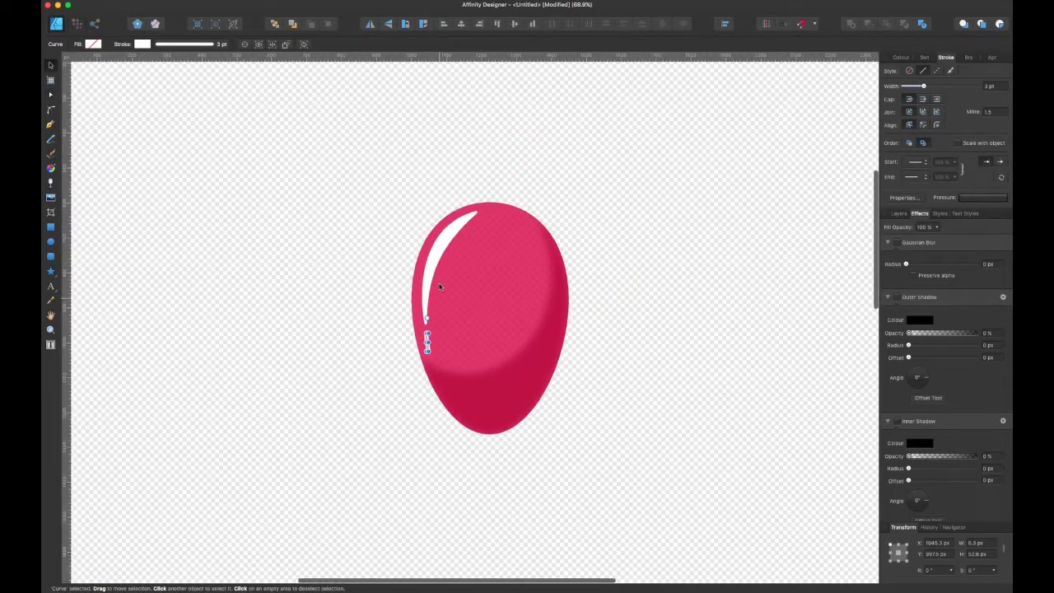
Step: Apply a slight Gaussian blur to both white bulb highlights and lower their opacity a little
key(v)
shift+click(449, 249)
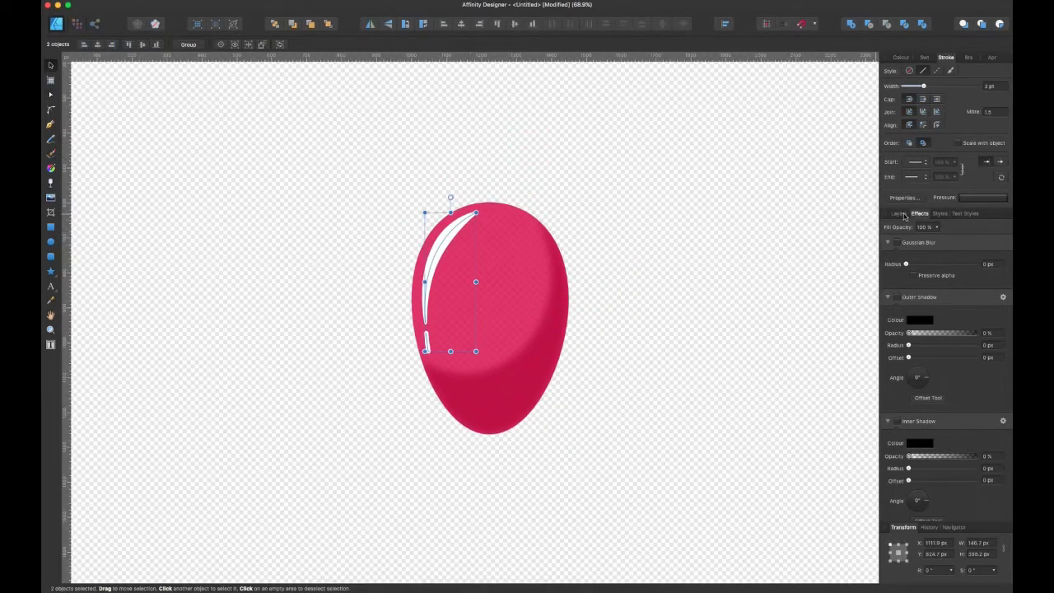
drag(918, 265, 928, 265)
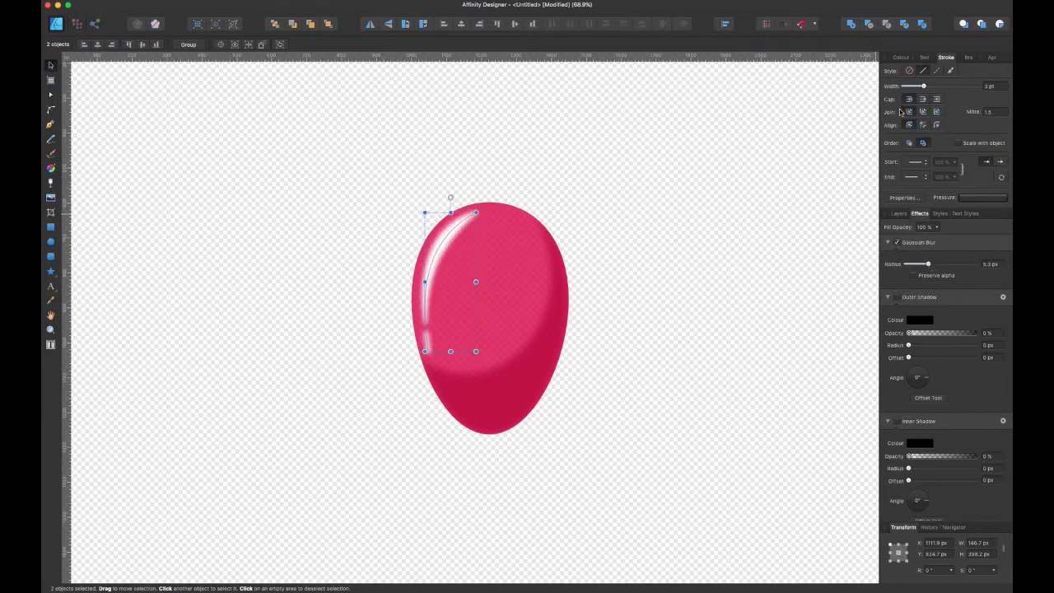
click(903, 58)
click(582, 351)
mouse_move(971, 161)
mouse_down()
mouse_move(940, 162)
mouse_move(961, 162)
mouse_up()
click(547, 356)
click(659, 275)
Step: Draw a dark green, fully opaque rectangle about 252 by 240 px above the bulb as its cap
scroll(659, 275, down, 4)
scroll(702, 249, up, 3)
click(51, 228)
drag(436, 164, 515, 239)
mouse_move(919, 96)
mouse_down()
mouse_move(931, 95)
mouse_move(914, 115)
mouse_up()
drag(961, 161, 974, 161)
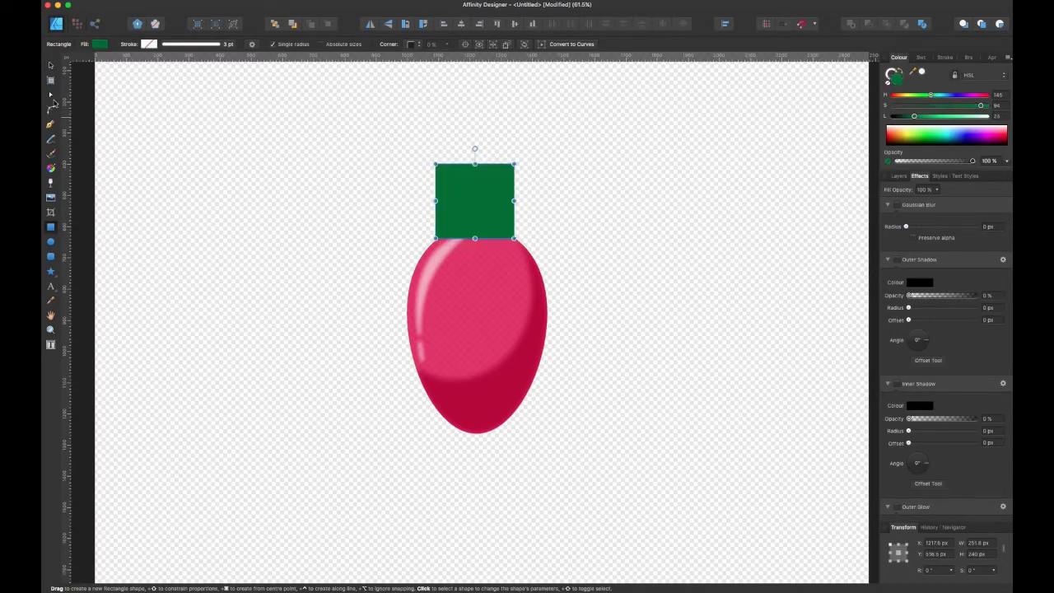
Step: Convert the cap rectangle to curves and bow its upper edge upward and its lower edge downward
click(51, 98)
click(572, 45)
drag(476, 164, 477, 154)
drag(476, 239, 475, 246)
click(514, 239)
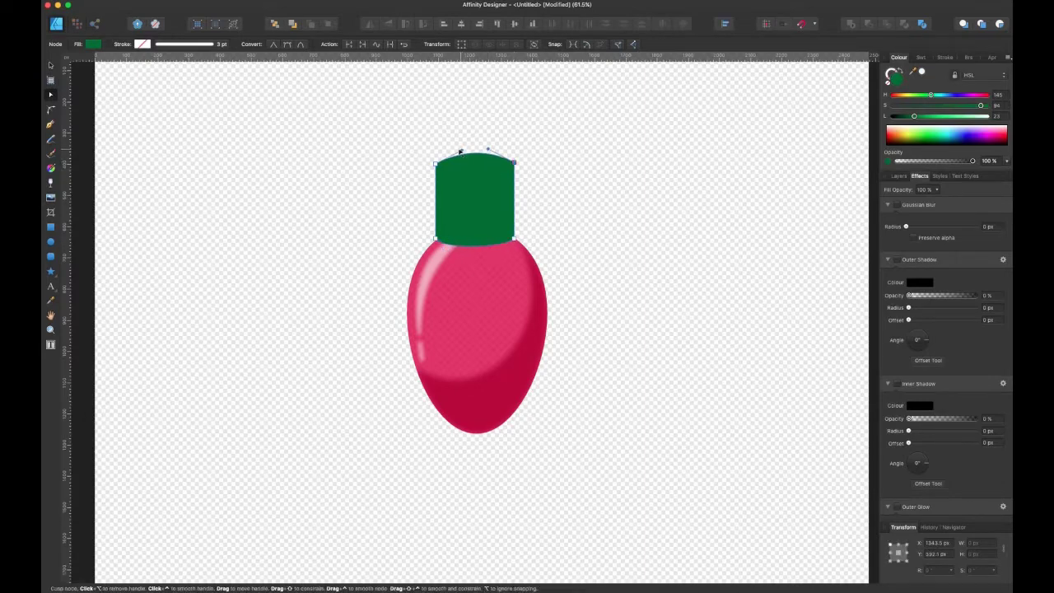
Step: Fill the cap with a horizontal gradient running from lighter green on its left side to dark green on its right
key(g)
drag(434, 202, 521, 203)
click(241, 44)
drag(433, 202, 405, 202)
drag(957, 105, 902, 117)
click(521, 203)
Step: Reshape a copy of the cap into a curved shadow covering its lower-right corner
key(v)
key(a)
click(514, 162)
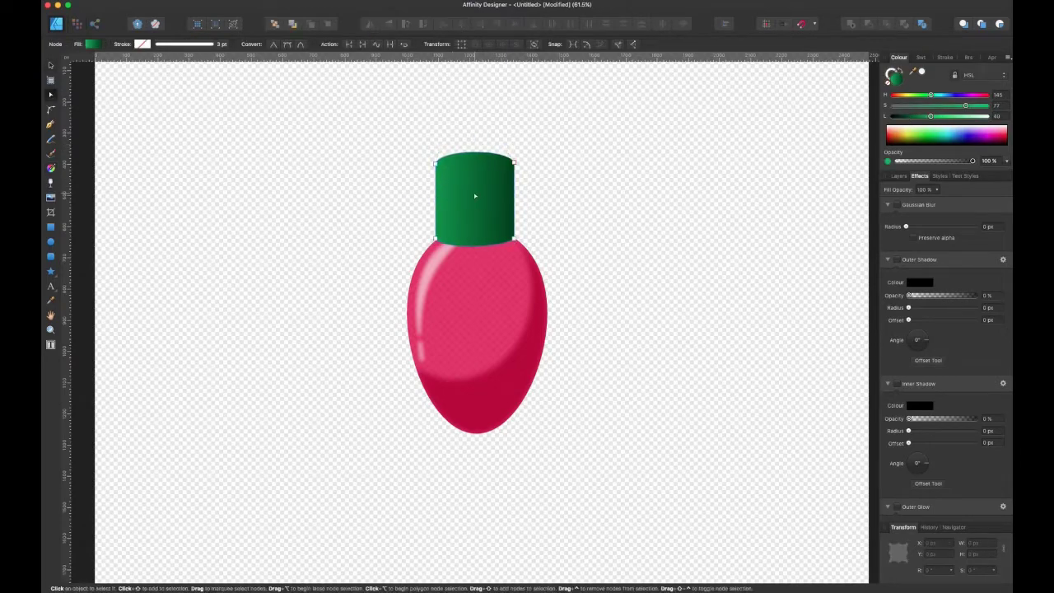
key(v)
key(a)
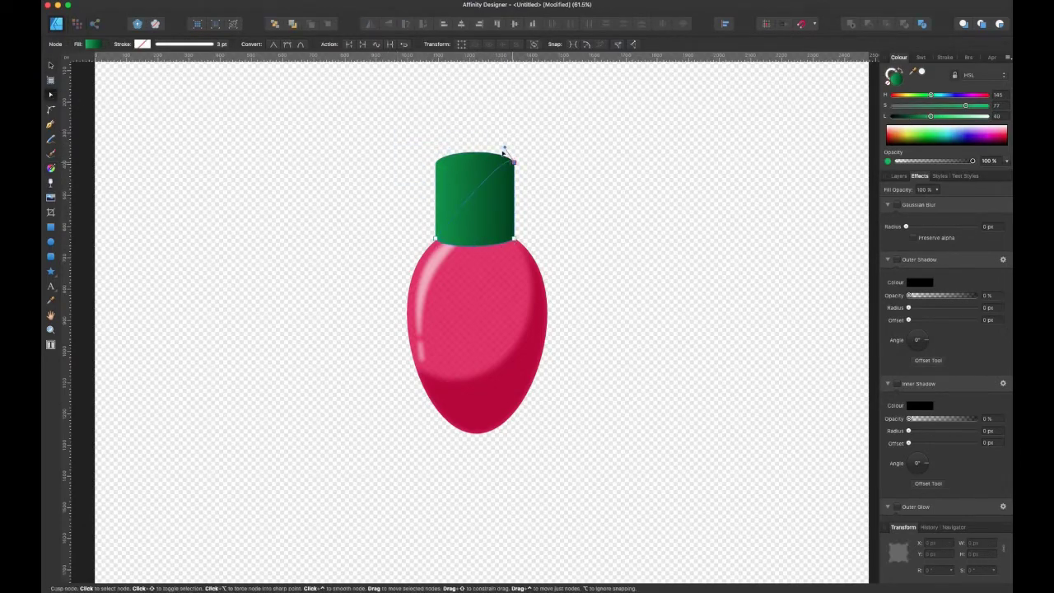
drag(504, 150, 511, 247)
Step: Darken the cap shadow, nest it inside the cap layer, blur it with Gaussian blur and reduce its opacity
drag(930, 116, 897, 116)
click(899, 177)
drag(919, 205, 927, 226)
click(920, 176)
drag(907, 226, 938, 227)
click(949, 161)
Step: Move the cap with its nested shadow slightly up on the bulb
click(460, 182)
key(v)
drag(470, 193, 469, 190)
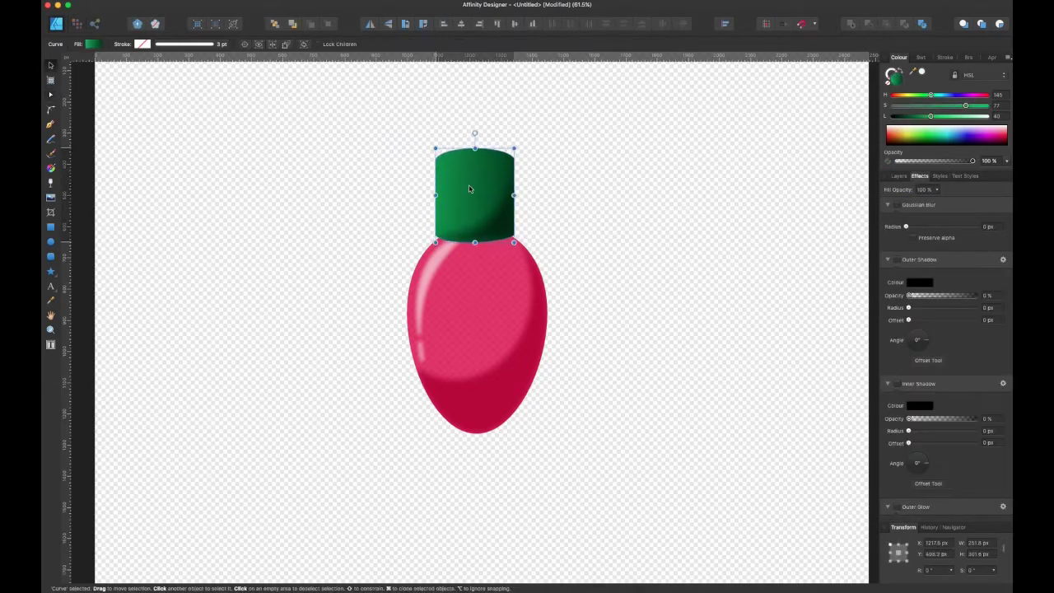
Step: Duplicate the bulb shape and delete the shadow nested in the copy
click(497, 305)
key(super+j)
click(898, 176)
click(886, 272)
click(921, 288)
key(Delete)
click(921, 275)
Step: Scale the bulb copy down inside the bulb and recolour it a pale yellow-white at full opacity
drag(547, 226, 532, 250)
drag(981, 96, 907, 88)
drag(934, 117, 976, 115)
drag(955, 161, 973, 161)
Step: Add a wide outer glow to the pale inner shape, move it one layer back and shrink it further
click(919, 175)
scroll(961, 438, down, 2)
scroll(961, 437, down, 1)
drag(908, 481, 971, 481)
key(super+bracketleft)
drag(496, 336, 497, 316)
mouse_move(531, 230)
mouse_down()
mouse_move(522, 243)
mouse_move(521, 224)
mouse_up()
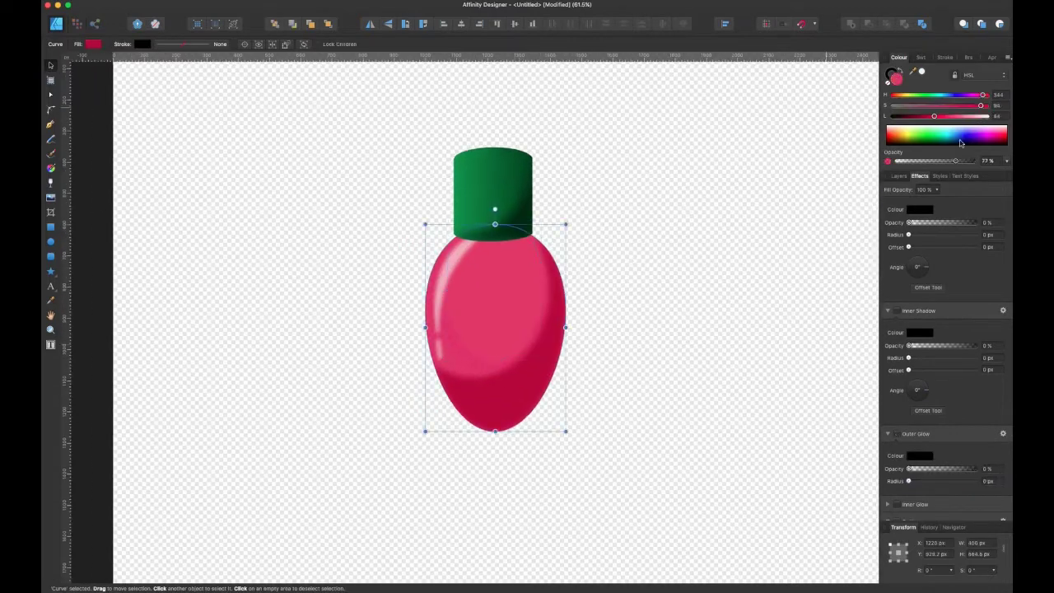
Step: Bring the two white bulb highlights to the front of the layer stack
drag(401, 186, 576, 371)
shift+click(439, 351)
click(327, 24)
Step: Lower the pale inner shape's opacity, shrink it slightly and bring the cap in front of it
drag(972, 160, 922, 161)
drag(506, 273, 506, 280)
drag(541, 228, 539, 233)
click(499, 195)
click(328, 24)
click(502, 324)
drag(501, 324, 501, 312)
Step: Restack the artwork with both white highlights above the pale inner shape and the cap above everything
click(441, 287)
shift+click(439, 350)
click(328, 24)
click(467, 188)
click(328, 24)
Step: Set the pale inner shape to 16% opacity, about 283 by 372 px in size, with its outer glow radius at maximum
click(497, 284)
drag(922, 161, 909, 162)
drag(496, 346, 496, 337)
drag(972, 481, 979, 482)
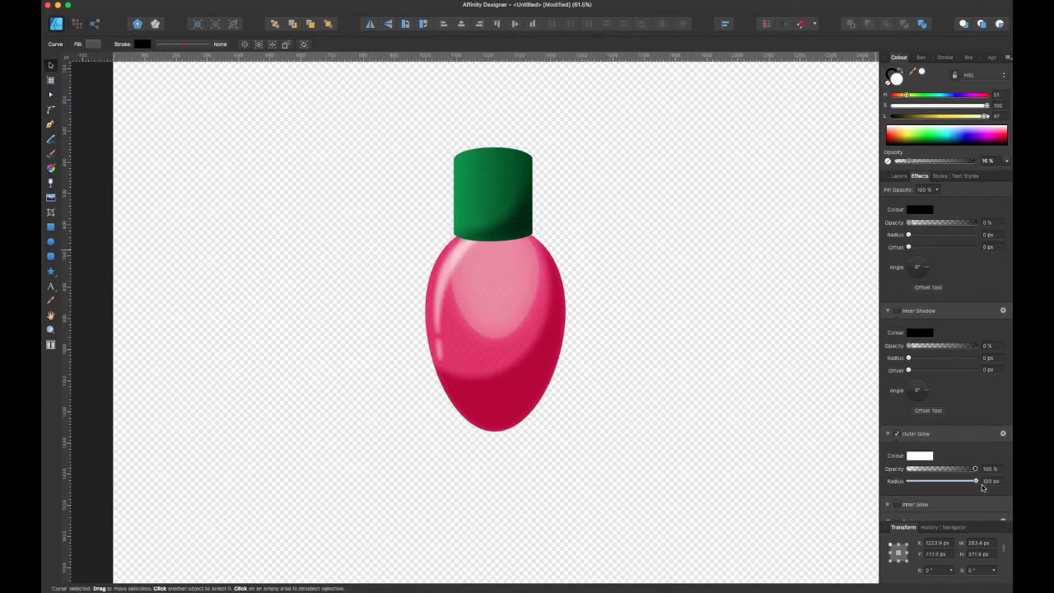
Step: Adjust the lightness of the bulb's lower-right shadow and set its opacity to 71%
scroll(772, 386, down, 3)
click(583, 398)
drag(925, 117, 927, 119)
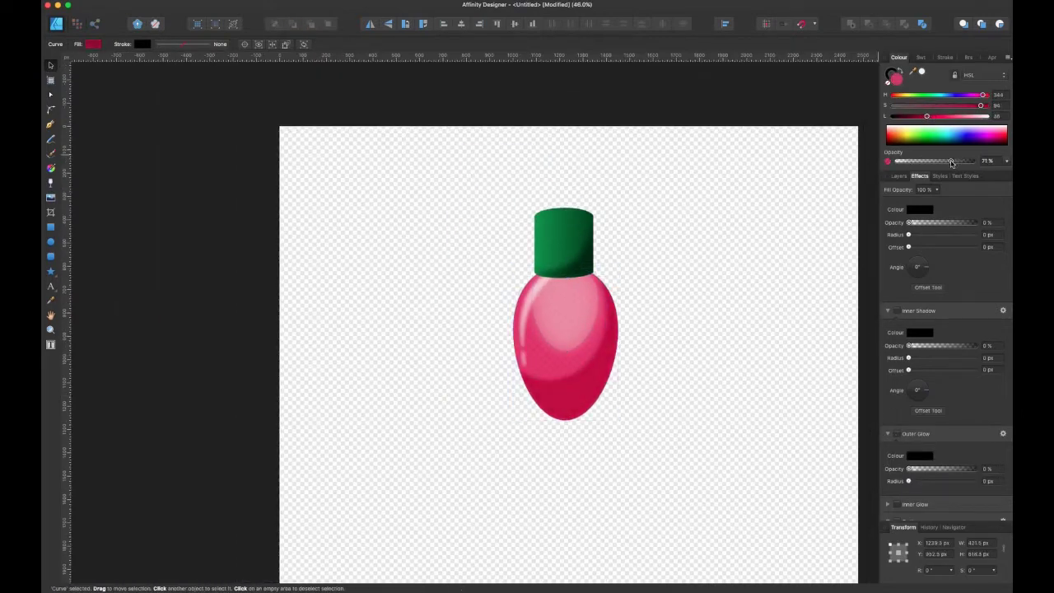
scroll(661, 310, down, 3)
click(662, 311)
scroll(659, 311, up, 8)
click(450, 146)
click(602, 158)
scroll(597, 159, down, 4)
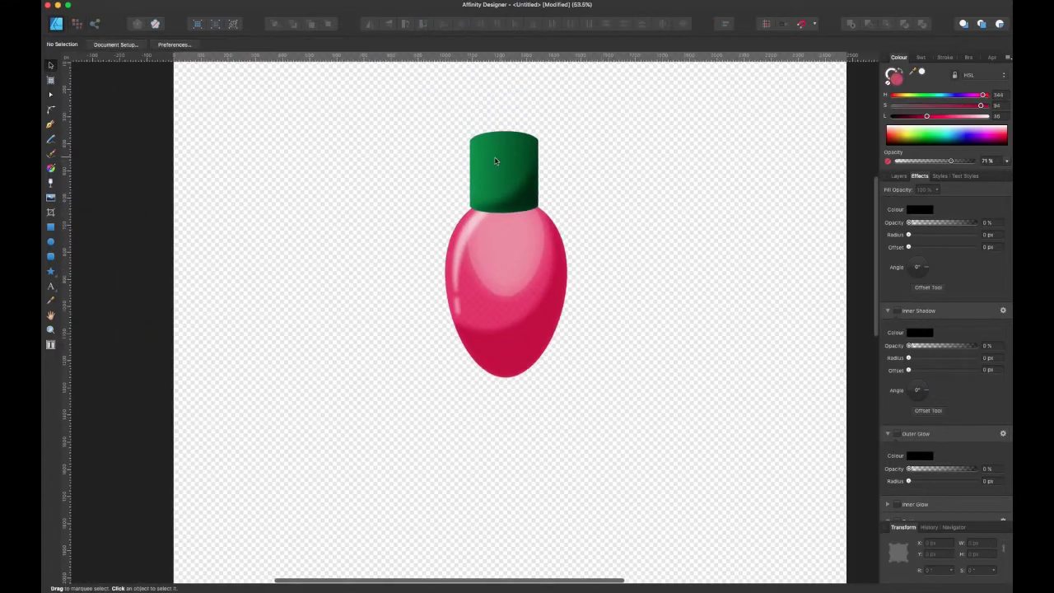
Step: Draw a white line highlight along the cap's upper and left edges and curve its upper segment to follow the cap
key(p)
click(511, 135)
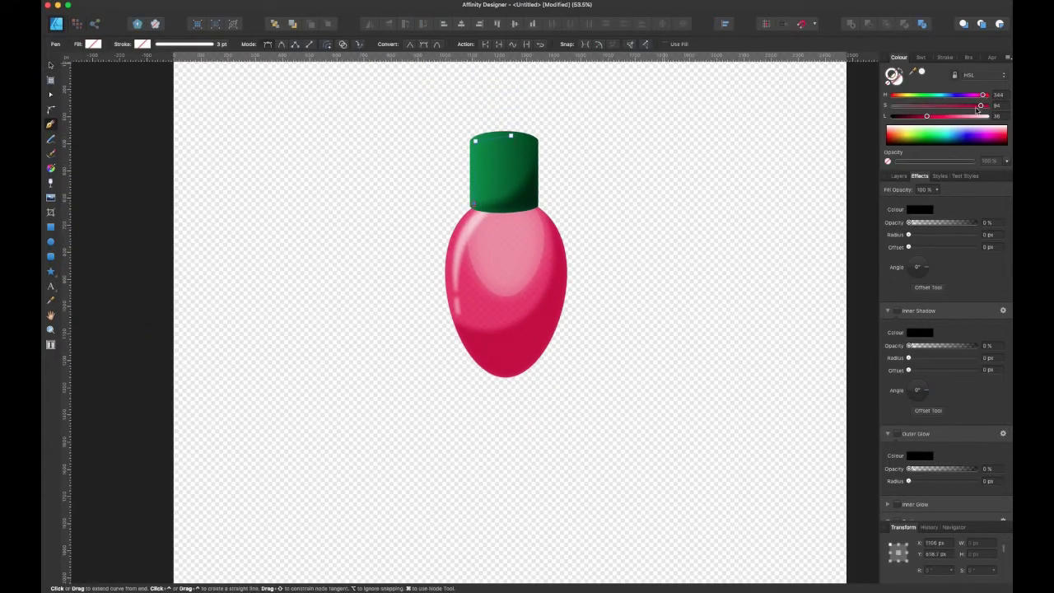
click(988, 116)
click(50, 95)
scroll(449, 123, up, 4)
drag(514, 145, 512, 141)
Step: Taper the cap highlight's stroke with a pressure profile and lower its opacity
click(946, 58)
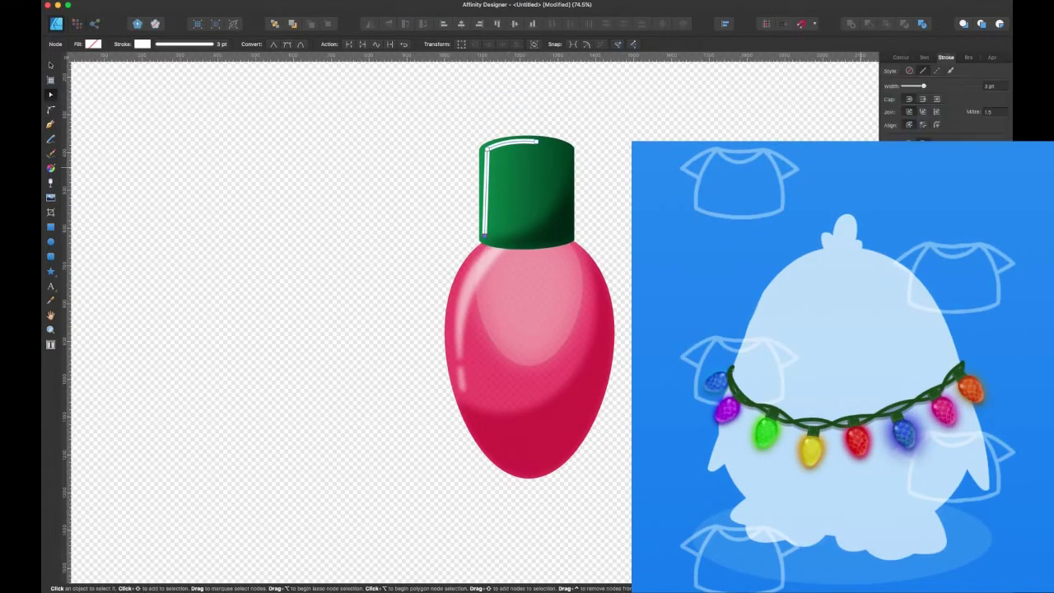
drag(861, 167, 861, 206)
click(901, 58)
drag(987, 156, 947, 157)
key(v)
click(608, 193)
Step: Draw a dark green circle about 83 px wide at the top of the cap, placed behind the other layers
scroll(608, 193, up, 1)
click(51, 241)
drag(517, 123, 549, 154)
click(922, 57)
click(946, 99)
key(v)
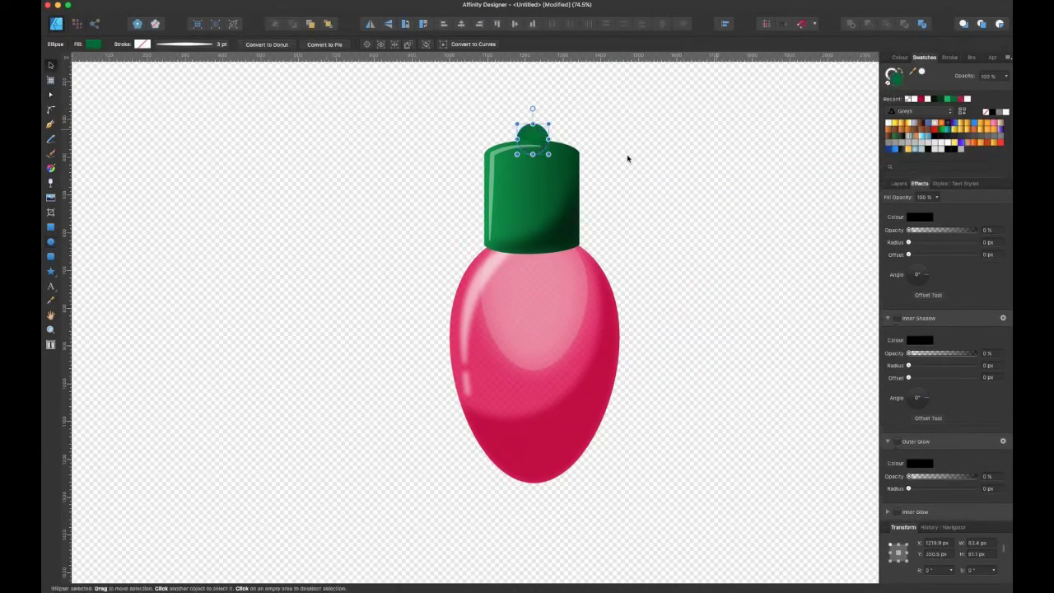
click(586, 132)
Step: Apply a slight Gaussian blur to the white cap highlight
scroll(585, 134, right, 1)
scroll(585, 133, down, 3)
click(461, 132)
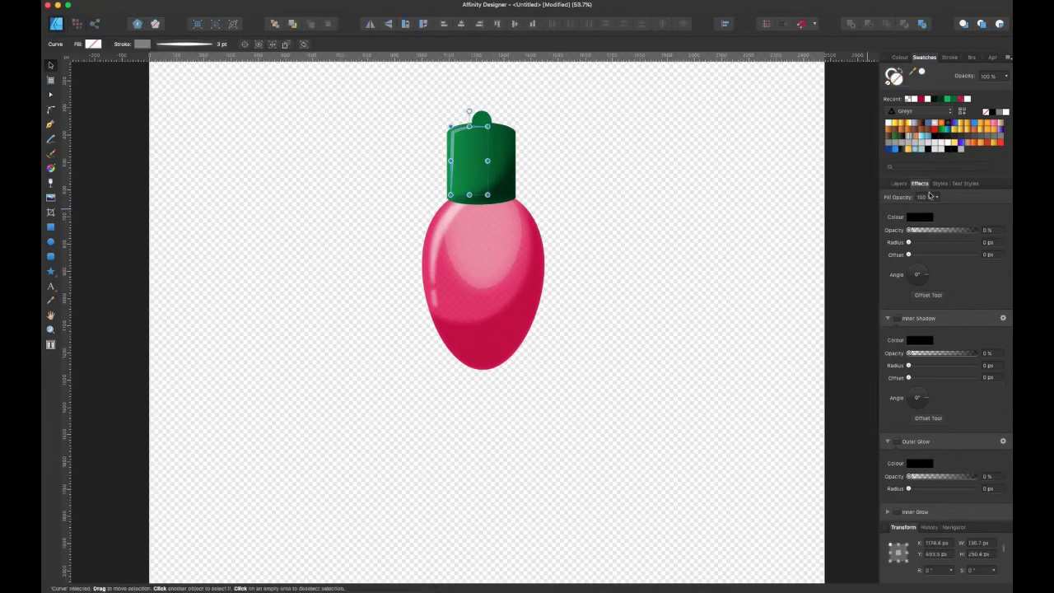
scroll(927, 208, up, 3)
drag(908, 234, 919, 235)
Step: Nest the cap highlight inside the cap layer, and the pale inner shape and both bulb highlights inside the bulb layer
click(899, 183)
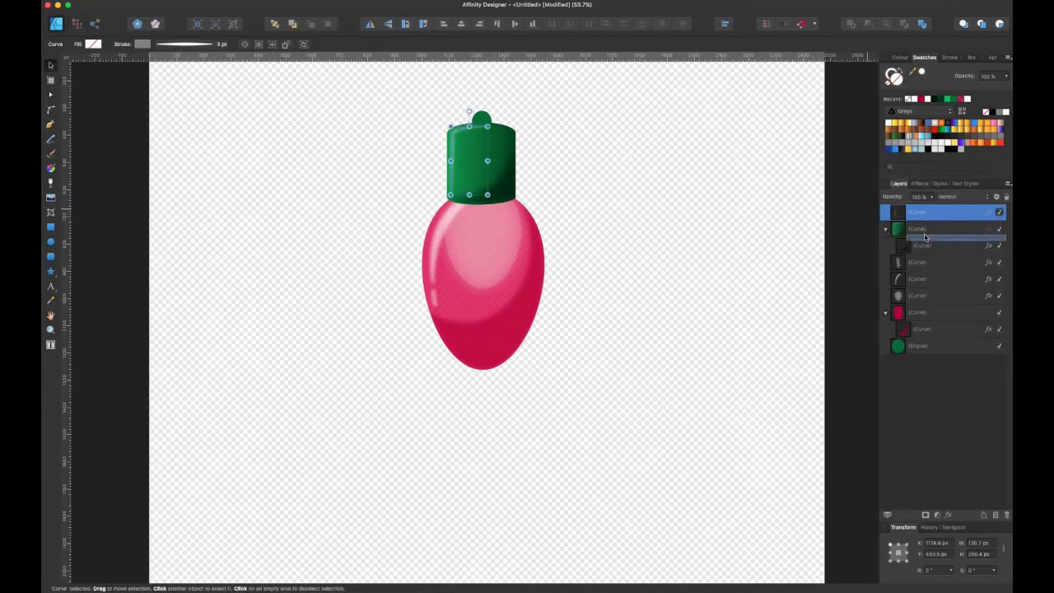
click(937, 281)
click(602, 245)
scroll(602, 245, up, 2)
Step: Raise the crimson bulb fill's opacity to about 95%
click(520, 346)
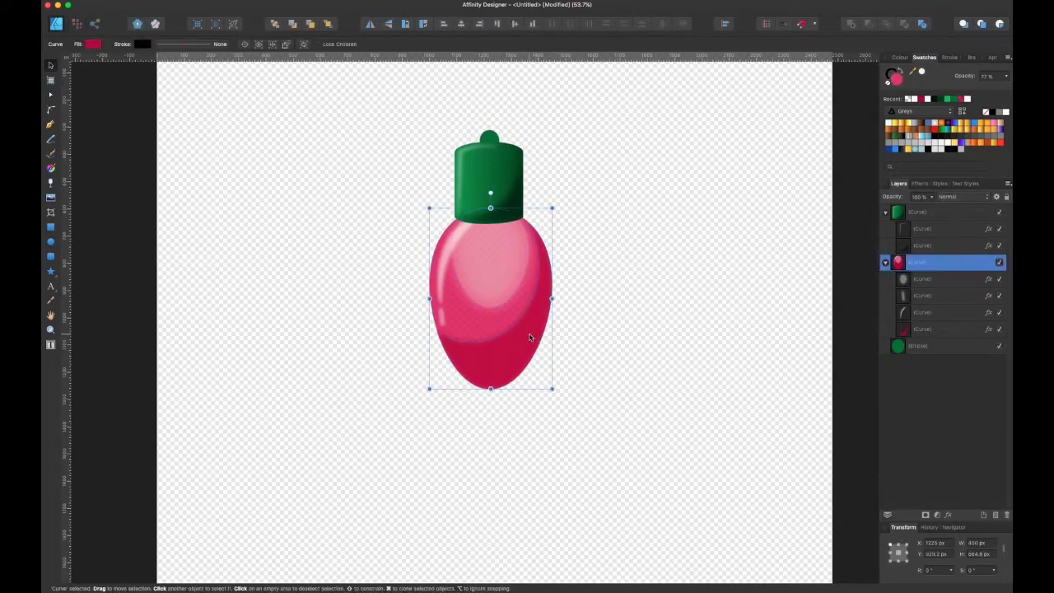
click(900, 57)
drag(913, 116, 998, 109)
click(922, 255)
drag(953, 162, 981, 161)
Step: Set the pale inner shape to 11% opacity, give it a stronger yellow tint and nudge it slightly
click(923, 271)
drag(910, 162, 906, 162)
drag(510, 263, 511, 266)
drag(984, 117, 953, 117)
click(592, 255)
scroll(581, 268, up, 1)
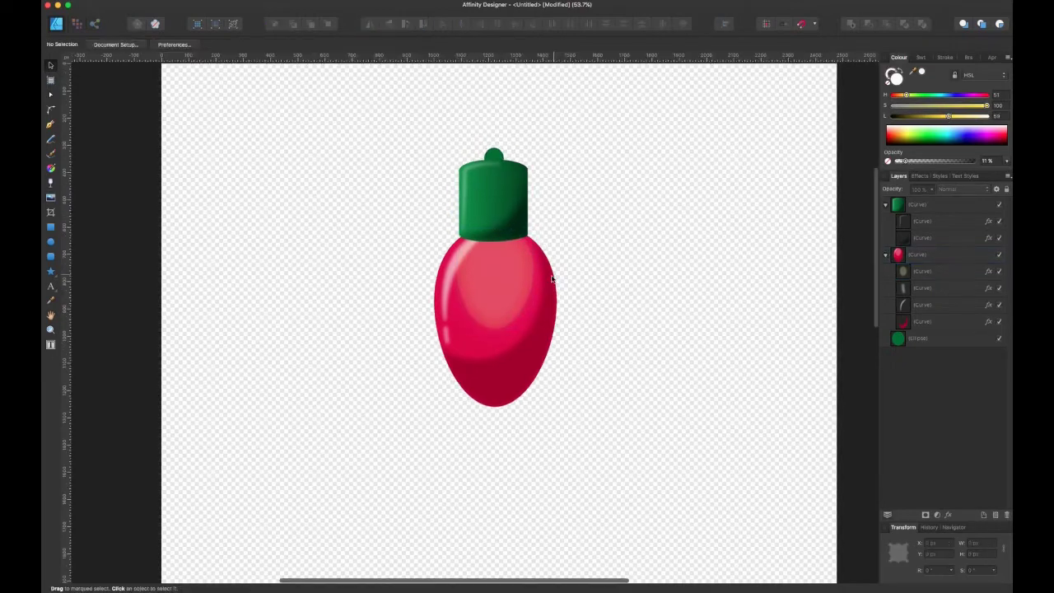
click(520, 335)
click(920, 176)
click(726, 335)
Step: Duplicate the finished bulb in place and delete all highlights and shading nested in the copy
click(483, 348)
key(super+j)
drag(483, 348, 528, 348)
key(super+z)
click(899, 176)
click(885, 255)
click(923, 271)
shift+click(925, 321)
key(BackSpace)
Step: Give the plain bulb copy a crimson stroke sampled from the bulb and remove its fill
click(939, 255)
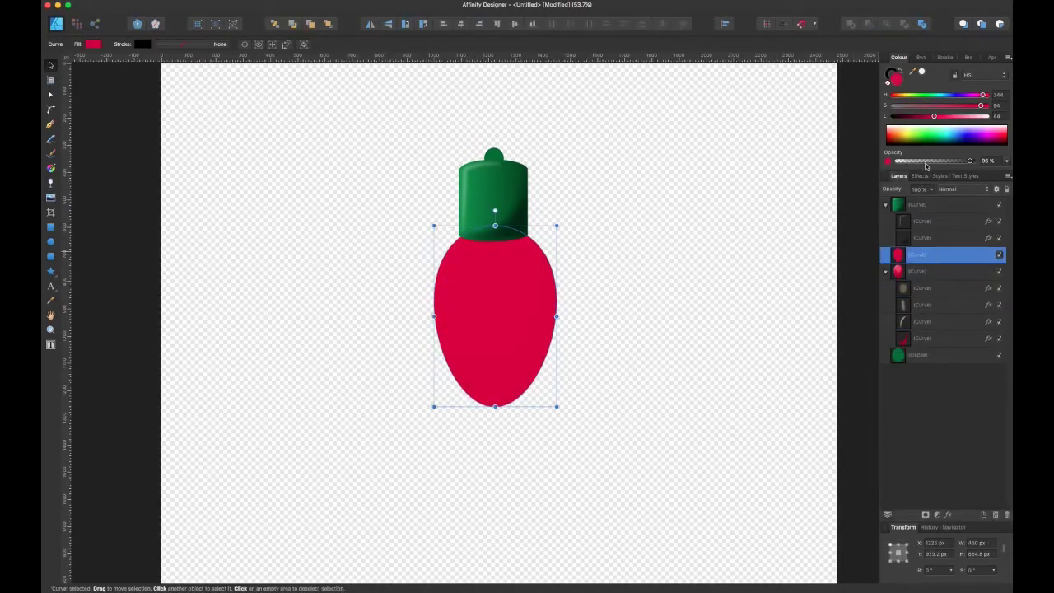
click(892, 75)
drag(913, 72, 497, 346)
click(922, 72)
click(897, 80)
click(888, 82)
click(921, 177)
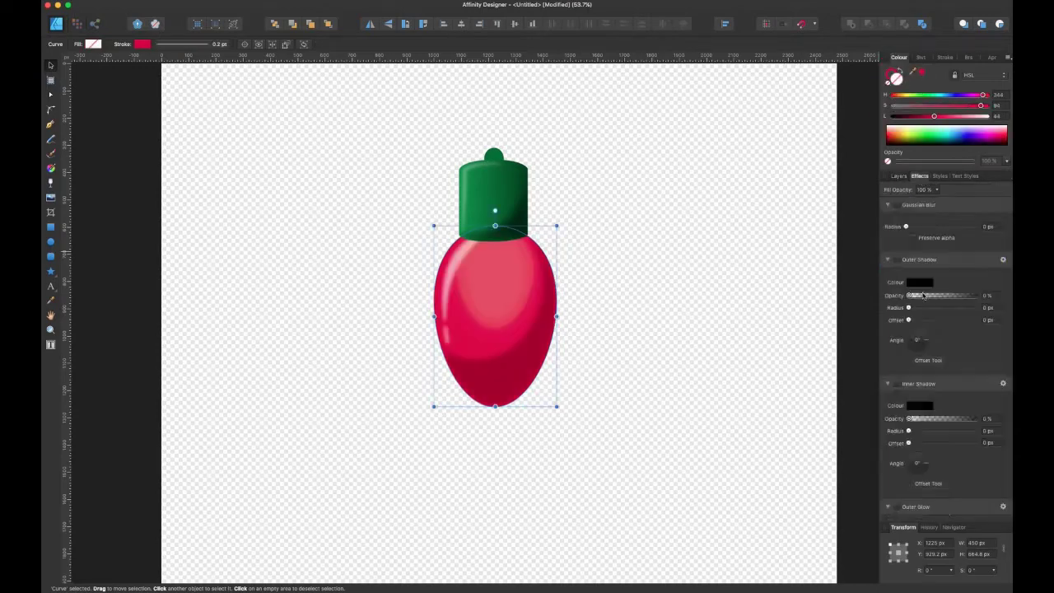
Step: Apply a Gaussian blur to the crimson bulb outline and set its stroke width to 14 pt
drag(907, 227, 933, 227)
click(946, 58)
drag(907, 86, 943, 87)
Step: Set the glow outline's stroke to 67% opacity and lightness 52, with a Gaussian blur radius of about 19 px
click(901, 57)
click(893, 74)
drag(972, 162, 927, 162)
drag(934, 227, 942, 229)
drag(937, 116, 942, 116)
drag(927, 161, 947, 160)
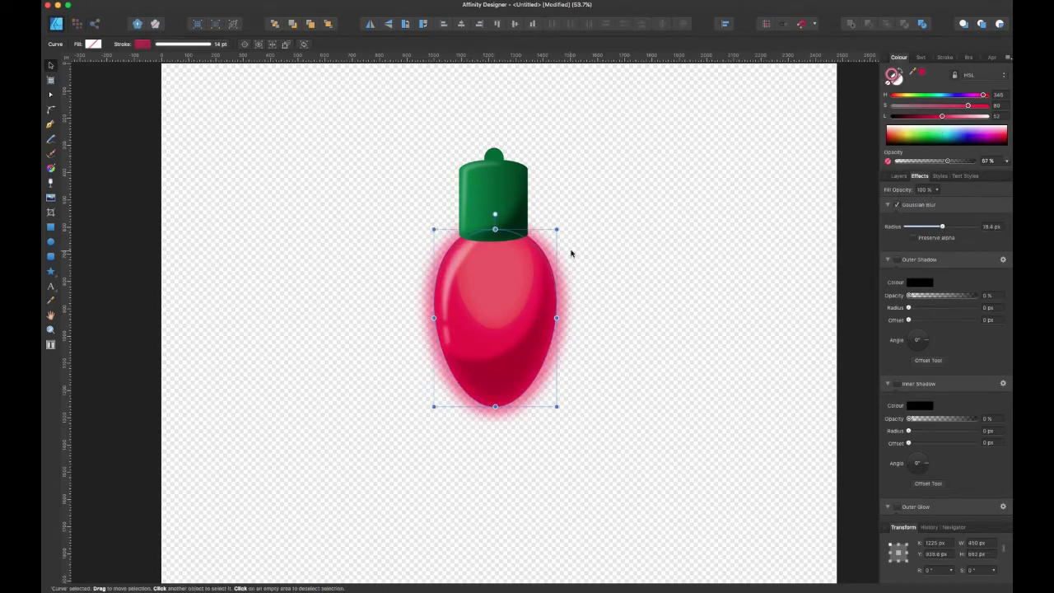
Step: Darken the small knob on top of the cap to lightness 18 and group all parts of the bulb
click(572, 254)
scroll(580, 255, down, 3)
scroll(569, 247, up, 2)
click(494, 167)
click(897, 80)
drag(915, 116, 910, 117)
drag(418, 147, 597, 389)
key(super+g)
click(899, 176)
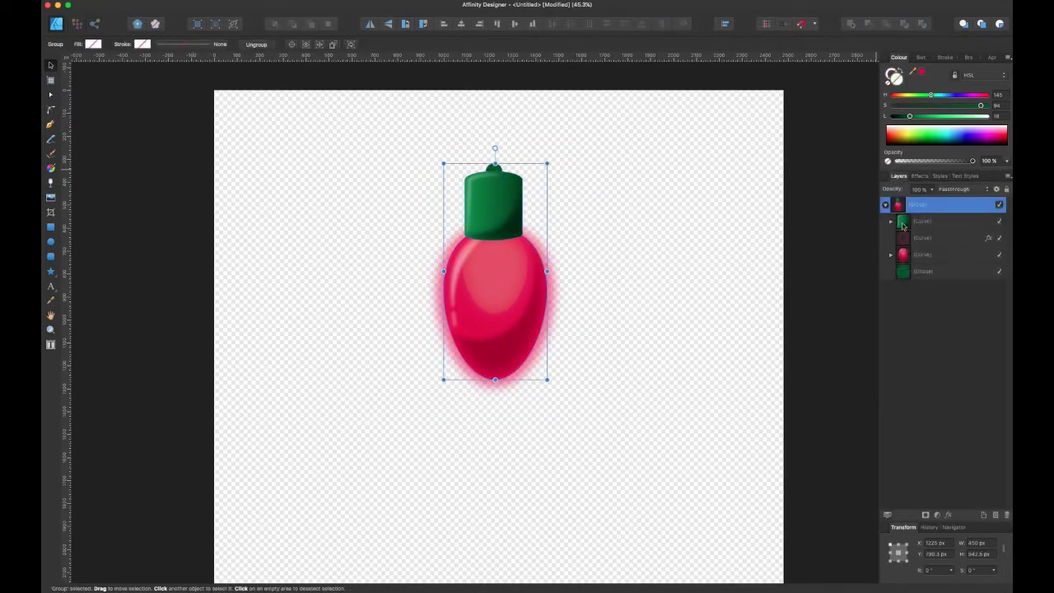
Step: Set the layer effects of every blurred curve inside the bulb group to scale with the object
click(891, 221)
click(891, 289)
click(989, 238)
click(626, 332)
click(989, 255)
click(614, 333)
click(990, 271)
click(614, 333)
click(930, 305)
click(614, 332)
click(931, 321)
click(614, 333)
click(931, 338)
click(618, 332)
click(930, 356)
click(851, 332)
Step: Scale the bulb group down to about 179 × 374 px and move it to the left part of the artboard
click(945, 58)
click(591, 234)
click(515, 251)
click(582, 239)
mouse_move(515, 230)
mouse_down()
mouse_move(512, 172)
mouse_move(487, 226)
mouse_move(492, 241)
mouse_up()
click(527, 255)
drag(472, 302, 391, 302)
Step: Lower the lightness of the dark crimson shading curve nested in the bulb to 28
click(923, 309)
click(923, 396)
click(900, 58)
drag(927, 117, 924, 118)
click(600, 257)
Step: Duplicate the red bulb beside itself and shift the copy's reds to magenta with a nested HSL adjustment
drag(392, 289, 449, 290)
click(919, 176)
click(899, 177)
click(938, 515)
click(926, 537)
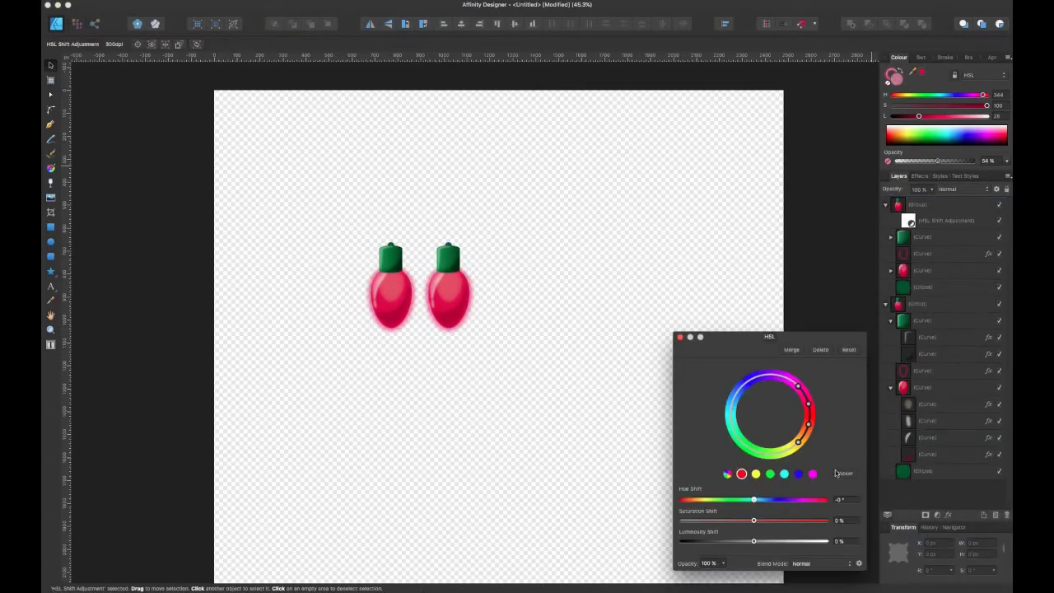
drag(754, 499, 771, 499)
click(533, 275)
Step: Duplicate the magenta bulb to its right and recolour the copy blue with a red hue shift of about 111°
drag(447, 293, 506, 294)
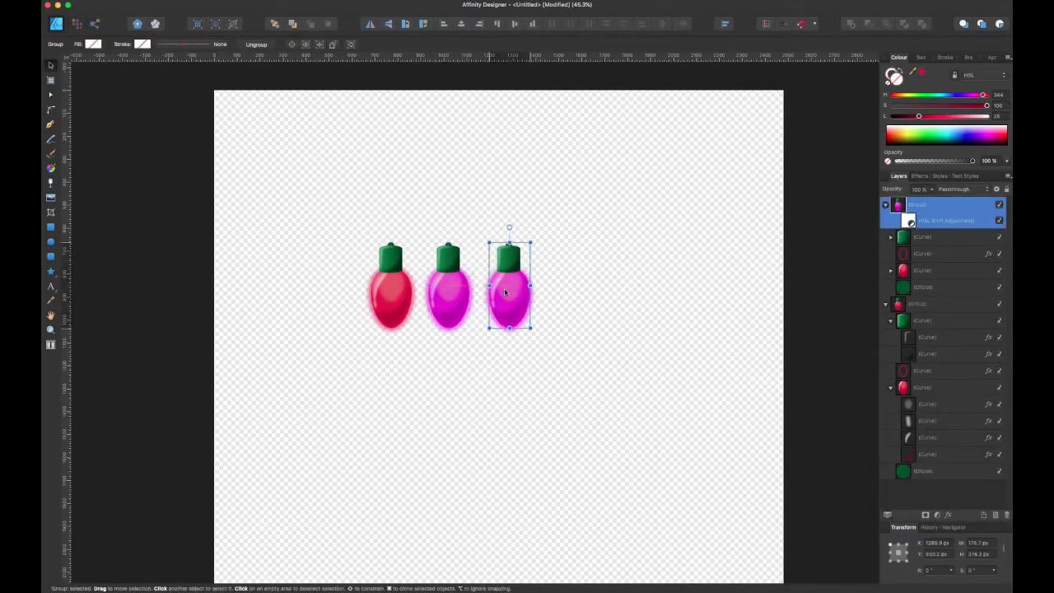
click(886, 222)
click(886, 238)
click(887, 204)
double_click(909, 220)
drag(771, 499, 799, 500)
click(680, 337)
Step: Duplicate the blue bulb to its right and shift the copy's HSL hue to lime green
drag(515, 296, 568, 297)
click(886, 221)
click(887, 205)
double_click(909, 220)
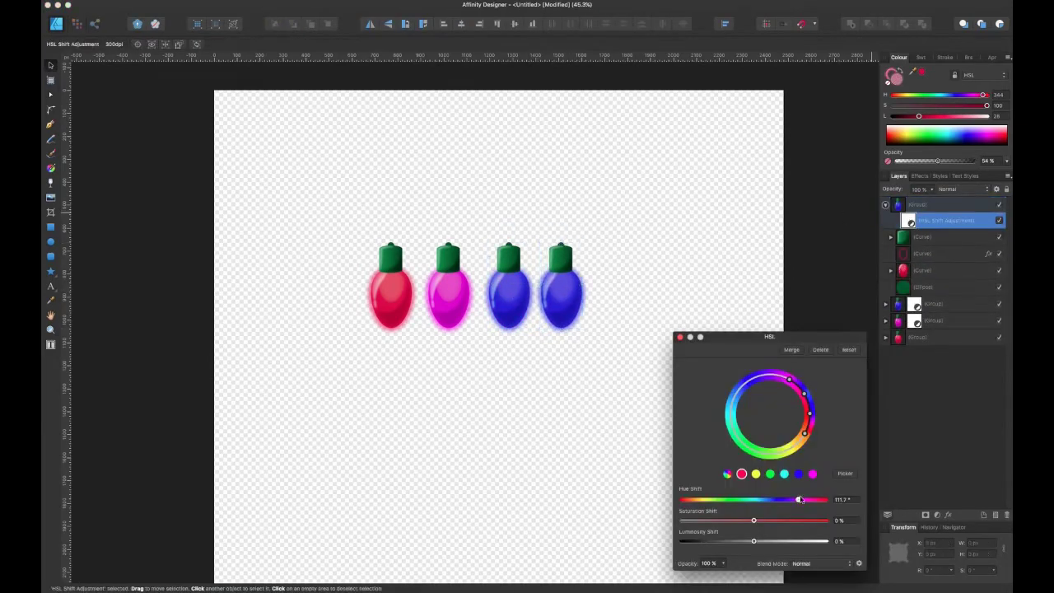
drag(799, 500, 712, 500)
click(679, 337)
Step: Space the four bulbs evenly in a horizontal row and move the row slightly up
click(948, 204)
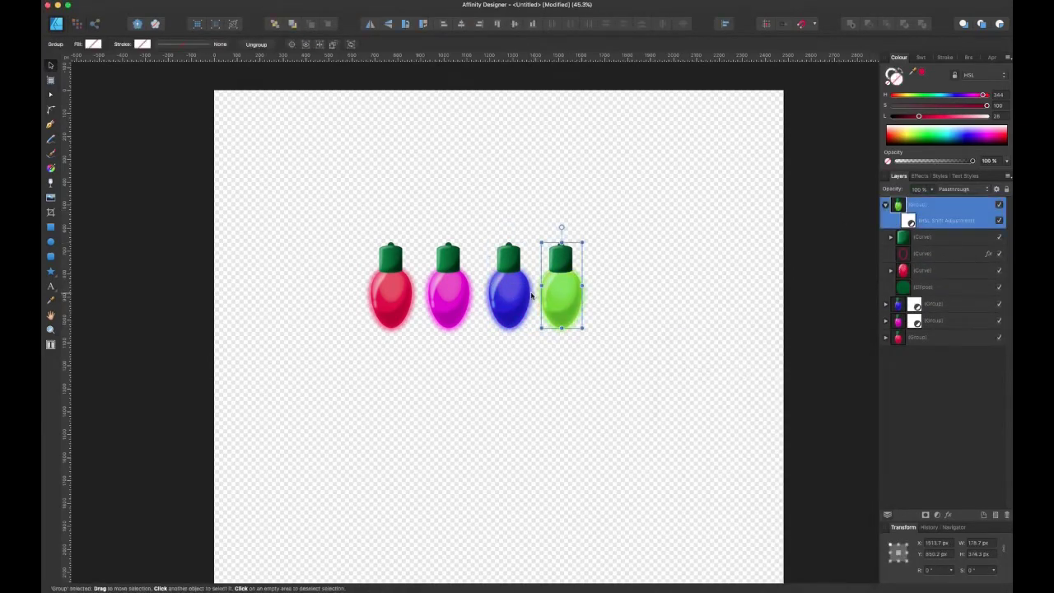
super+click(948, 304)
shift+click(947, 337)
click(612, 25)
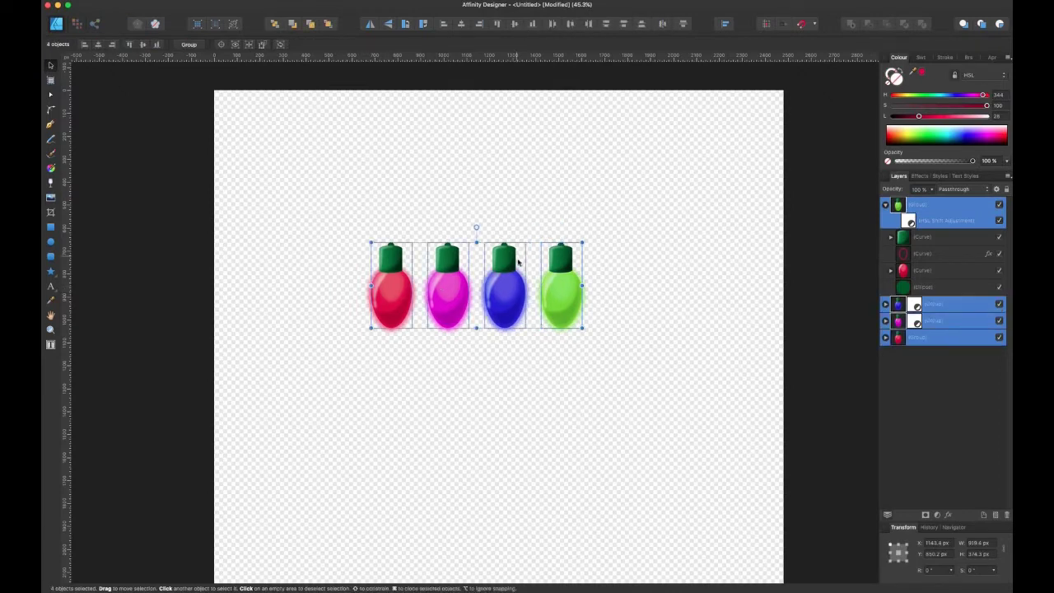
drag(518, 264, 521, 250)
click(540, 263)
Step: Spread the four bulbs farther apart, distribute them evenly again and shift the row slightly right
drag(567, 294, 582, 294)
drag(506, 290, 514, 289)
drag(397, 280, 358, 278)
drag(451, 285, 431, 284)
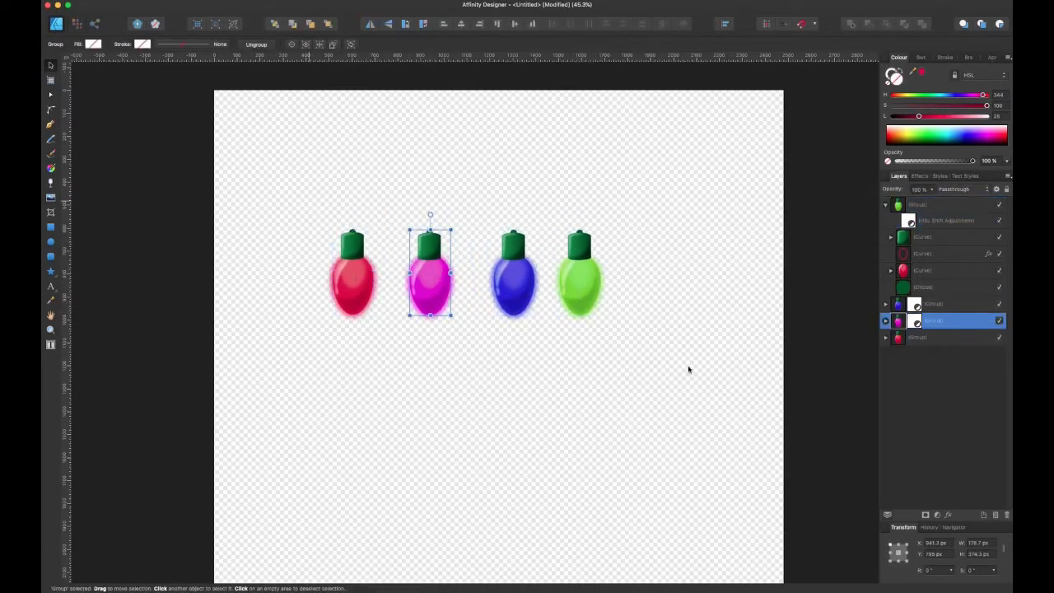
drag(708, 379, 305, 194)
click(609, 25)
drag(505, 281, 517, 281)
Step: Tilt the bulbs slightly in alternating directions, the red and blue ones clockwise, the magenta and green ones counterclockwise
click(593, 280)
drag(593, 214, 587, 215)
click(365, 256)
drag(365, 215, 372, 215)
click(441, 251)
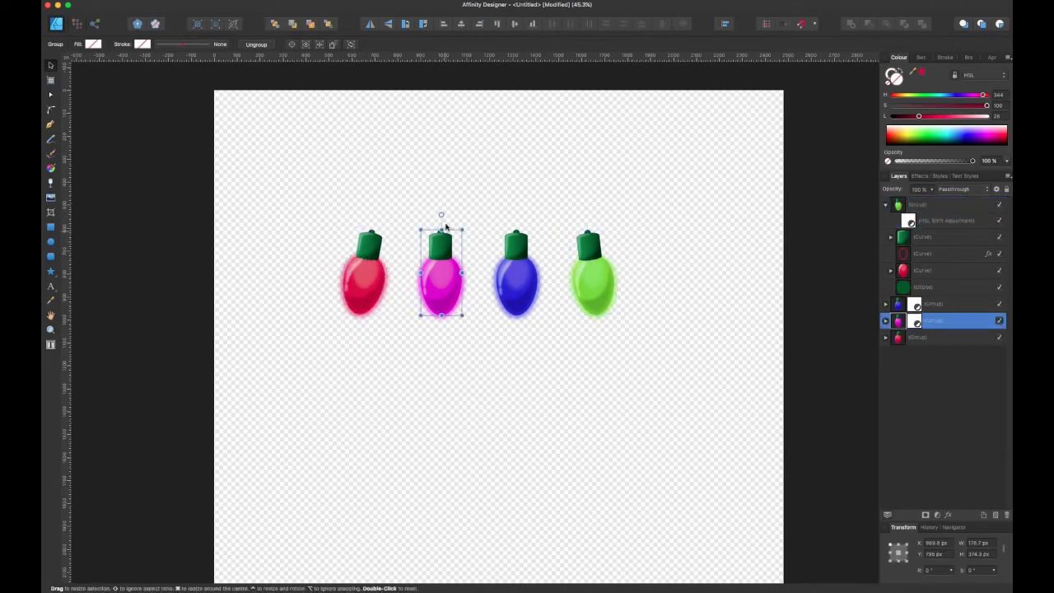
drag(441, 215, 434, 216)
click(516, 251)
drag(517, 215, 523, 216)
click(505, 380)
Step: Draw an open Pen path with a small loop above the red and magenta bulbs and give it a dark green stroke
key(p)
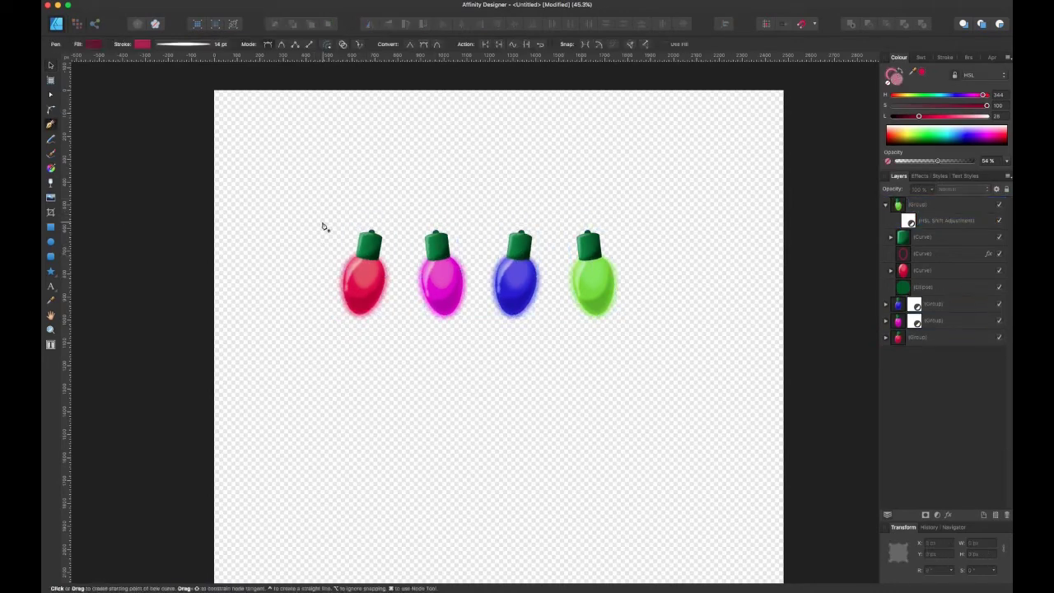
click(317, 230)
click(403, 231)
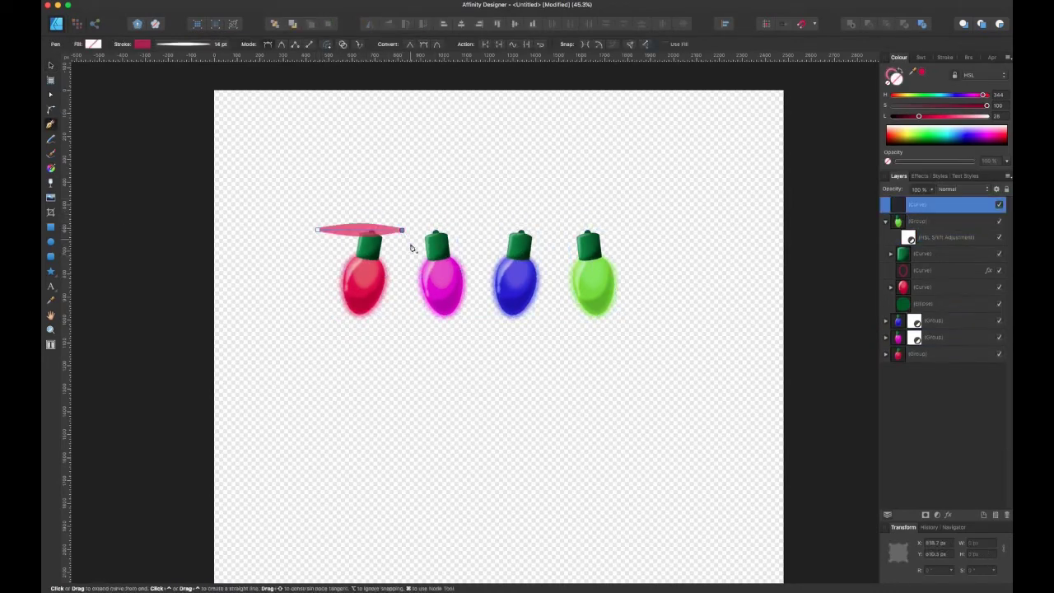
click(460, 226)
key(a)
click(924, 57)
click(919, 99)
Step: Reset the cord's stroke pressure to a uniform profile and set its width to about 8.5 pt
click(948, 57)
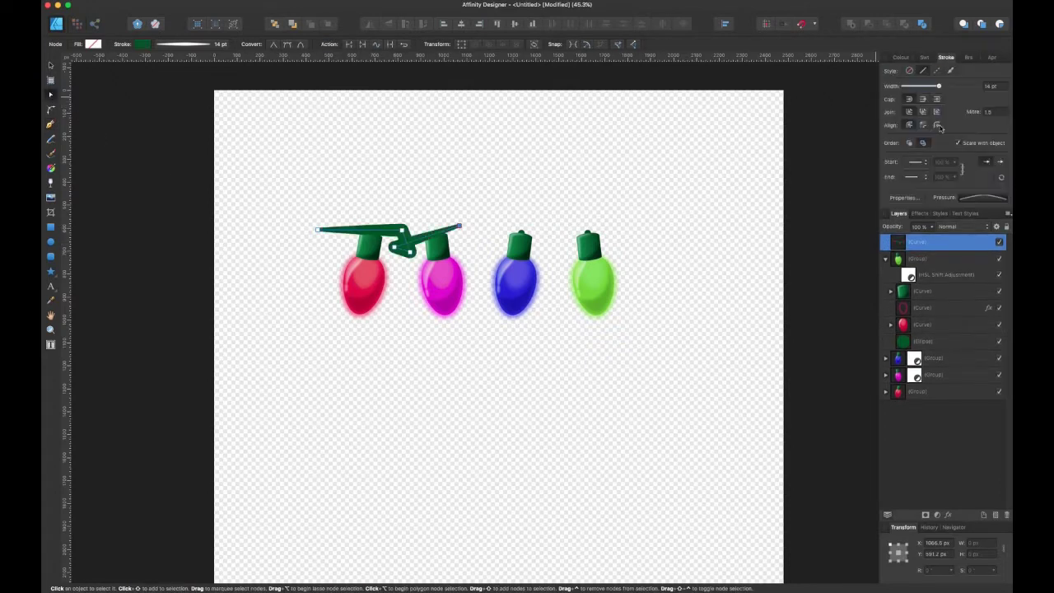
click(970, 200)
click(998, 291)
drag(939, 87, 934, 88)
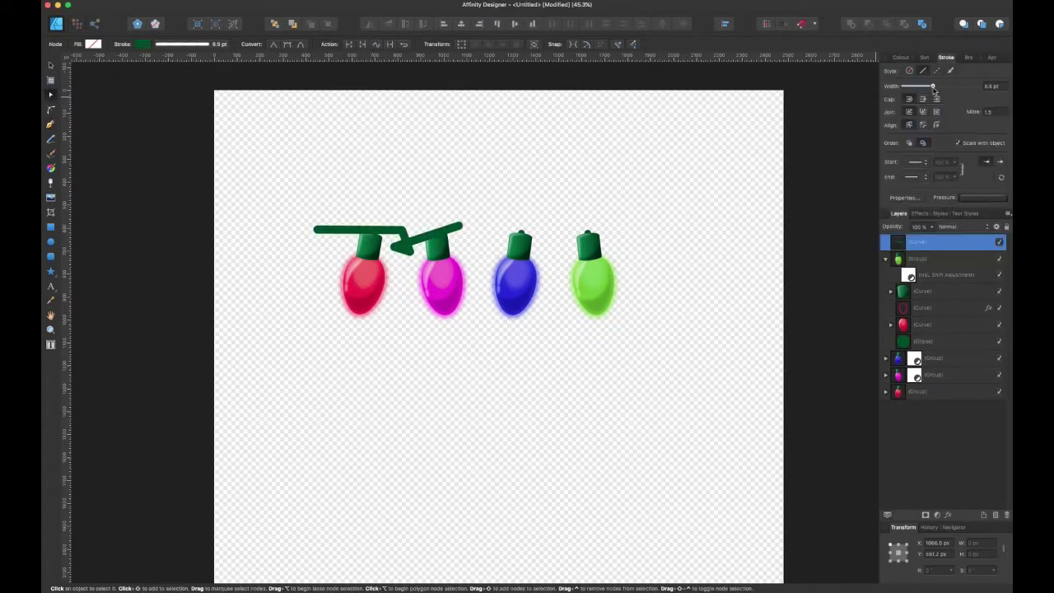
Step: Reposition the cord's end node and bend its segments into gentle arcs above the red and magenta bulbs
scroll(345, 227, up, 5)
mouse_move(444, 267)
mouse_down()
mouse_move(440, 282)
mouse_move(467, 237)
mouse_move(434, 245)
mouse_move(459, 259)
mouse_up()
drag(543, 225, 570, 237)
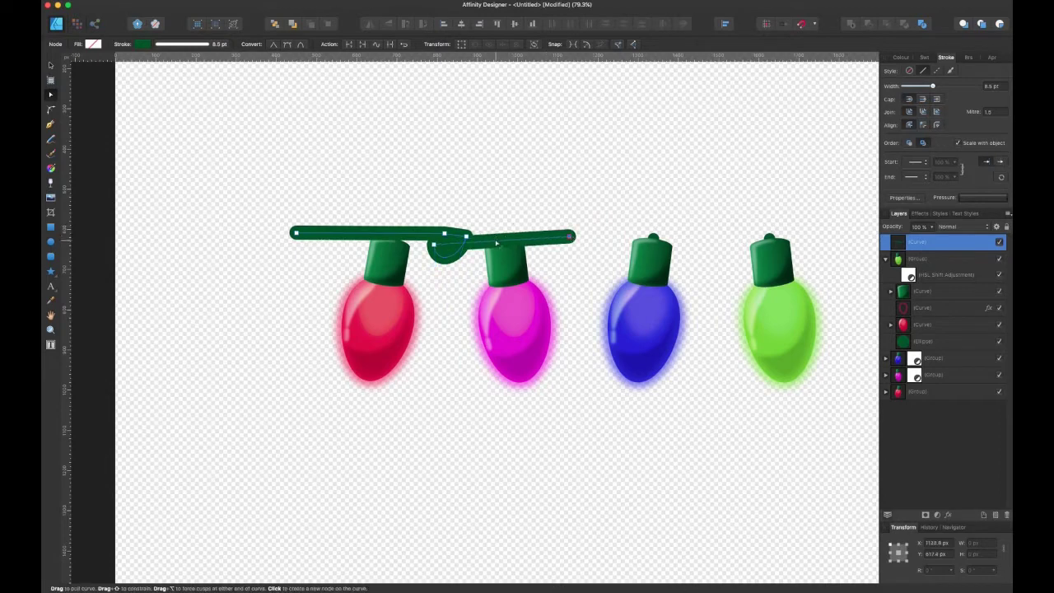
drag(385, 235, 383, 225)
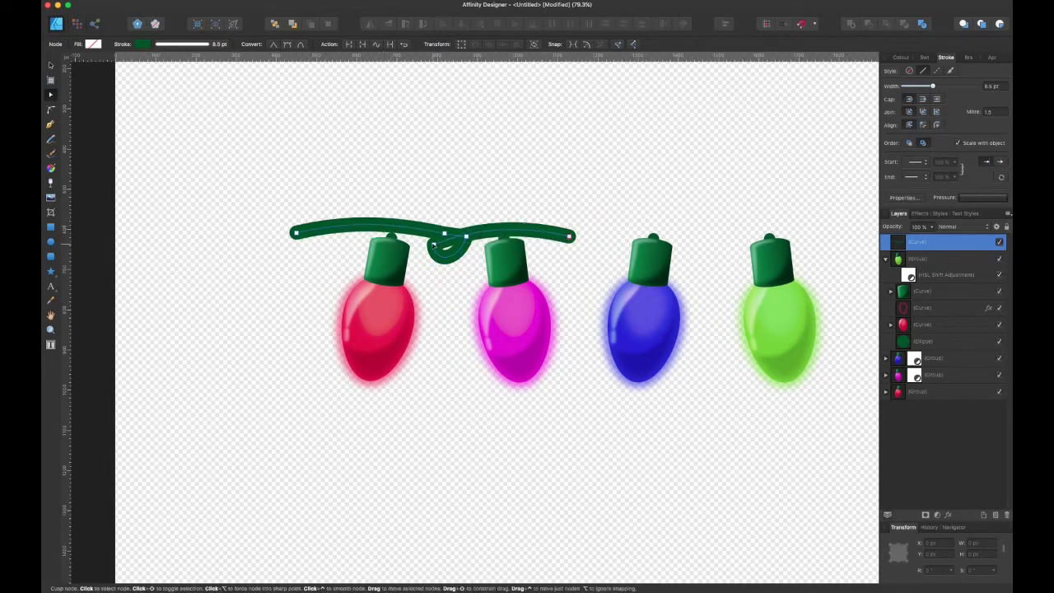
click(434, 245)
key(Delete)
key(super+z)
Step: Delete the surplus node at the cord's loop and pull the remaining handles to smooth the crossing
drag(459, 260, 461, 285)
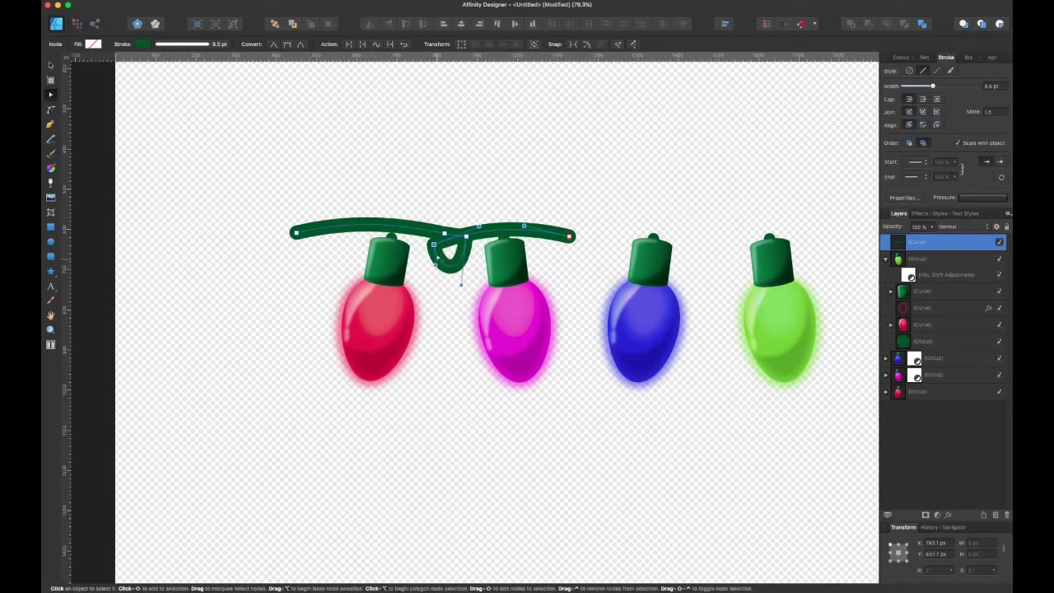
drag(480, 226, 423, 219)
key(super+z)
key(Delete)
click(466, 236)
drag(436, 265, 492, 284)
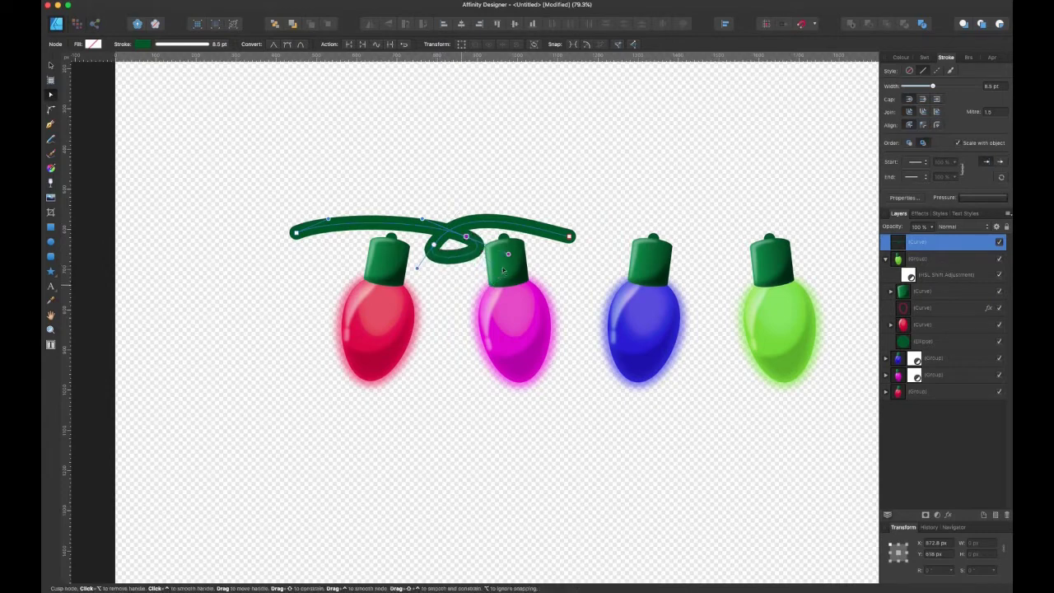
Step: Shape the cord's loop into a round teardrop and fine-tune the position of both end nodes
mouse_move(417, 269)
mouse_down()
mouse_move(418, 290)
mouse_move(428, 286)
mouse_up()
drag(466, 236, 488, 261)
drag(569, 237, 563, 237)
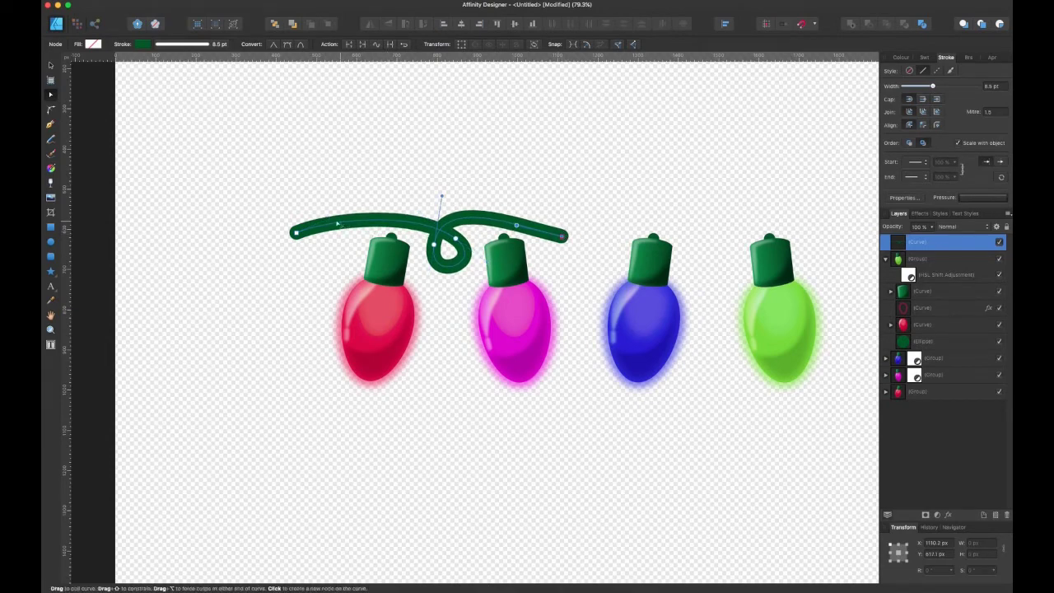
drag(296, 233, 298, 238)
Step: Duplicate the cord to its left and remove the overlapping start section of the original
key(v)
mouse_move(464, 235)
mouse_down()
mouse_move(208, 237)
mouse_move(279, 237)
mouse_move(266, 238)
mouse_up()
shift+click(369, 221)
key(a)
click(329, 226)
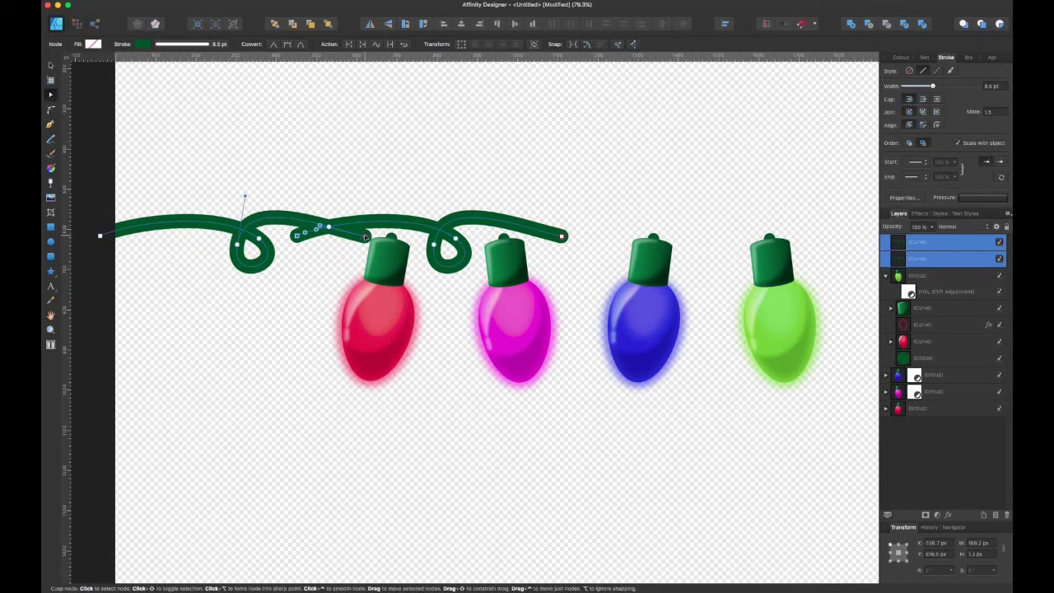
key(Delete)
click(297, 235)
key(Delete)
Step: Replace the cord copy with a copy of the trimmed cord and attach its end to the original's loop
key(v)
click(263, 239)
key(Delete)
drag(457, 234, 269, 233)
key(a)
drag(374, 237, 434, 225)
drag(253, 197, 249, 205)
Step: Delete the start node of the left cord copy so that it begins at its loop
click(330, 230)
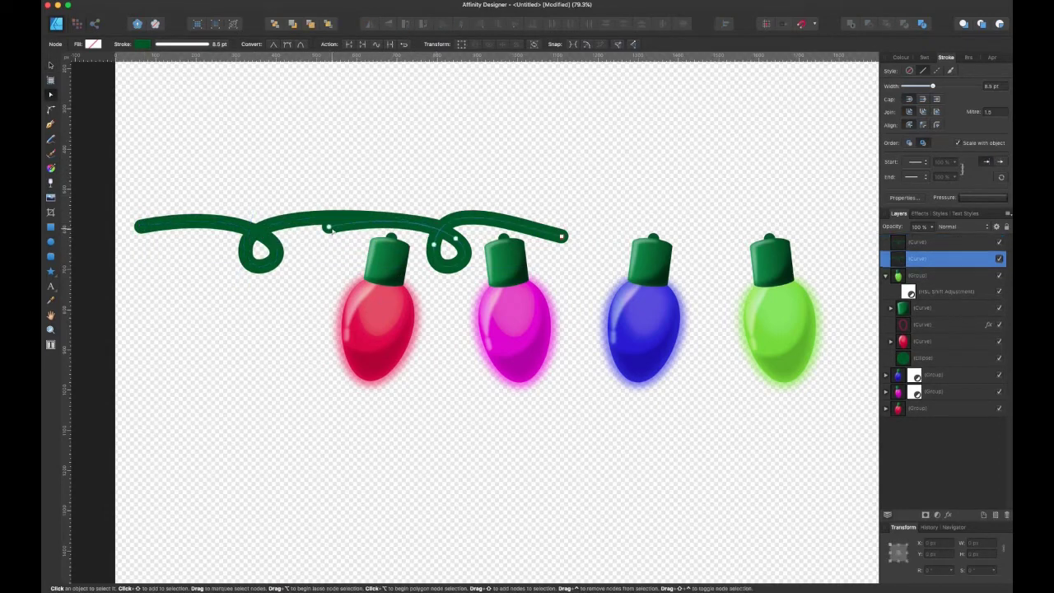
key(v)
click(345, 212)
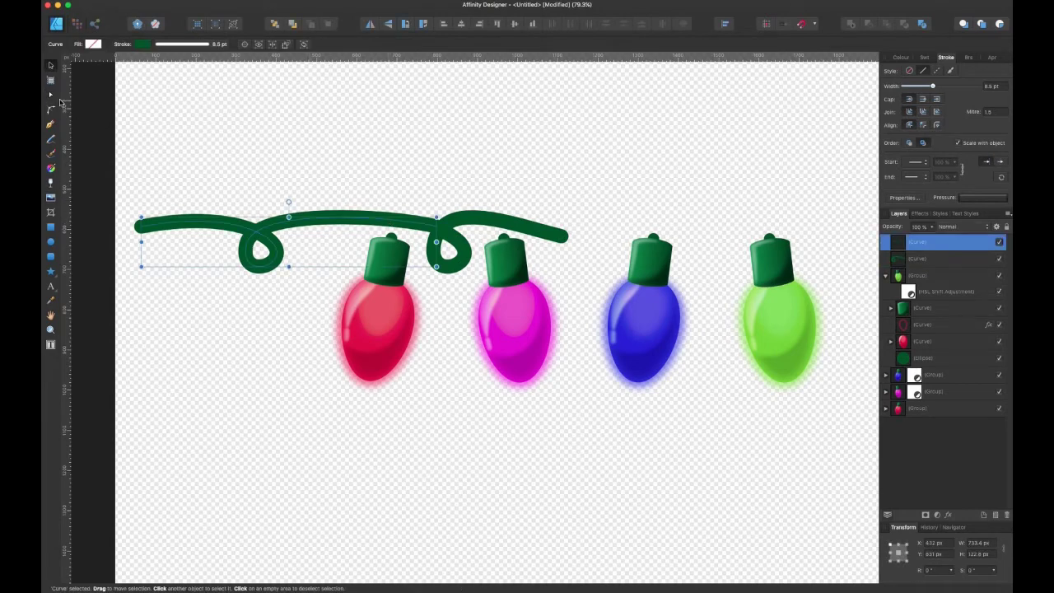
click(329, 176)
scroll(334, 231, left, 1)
click(335, 225)
key(a)
click(158, 231)
key(Delete)
key(v)
click(330, 183)
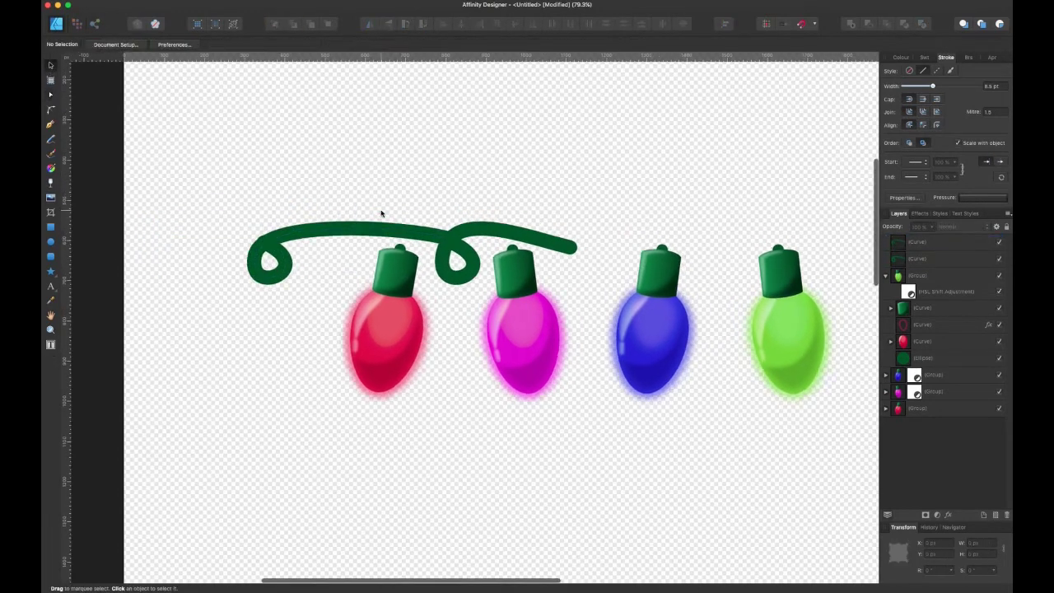
Step: Replace the original cord piece with a copy of the trimmed looped link, joining both links end to end
scroll(383, 222, left, 1)
click(385, 226)
shift+click(498, 237)
drag(499, 237, 340, 254)
click(676, 192)
key(Delete)
click(540, 240)
drag(540, 240, 363, 242)
click(675, 233)
key(Delete)
scroll(492, 231, down, 2)
Step: Add a third looped link to the cord and hang the red and magenta bulbs beneath the first two links
click(385, 241)
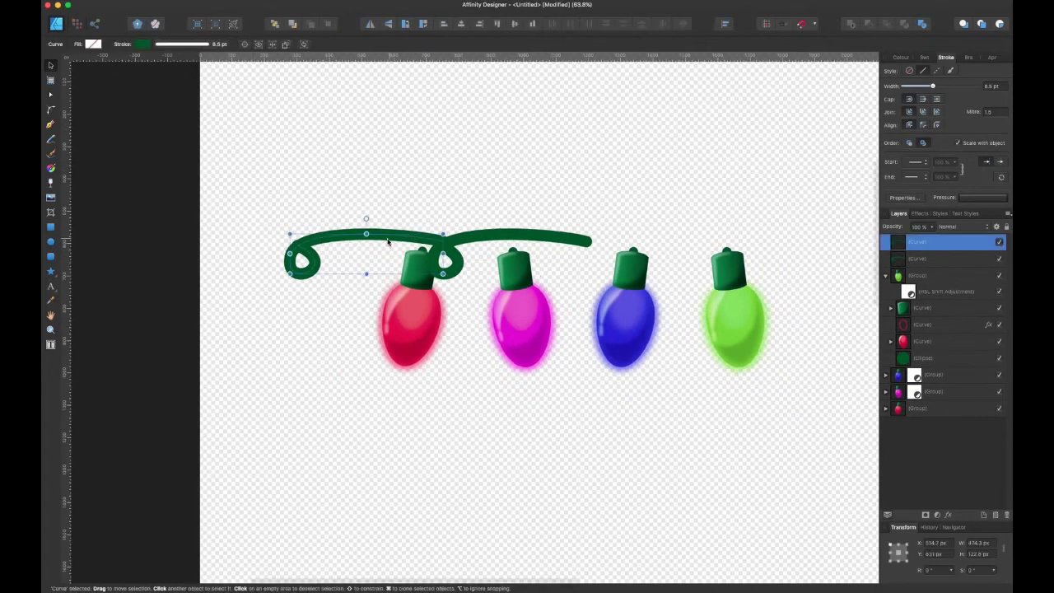
key(ctrl+z)
key(ctrl+z)
key(ctrl+z)
key(ctrl+z)
key(ctrl+z)
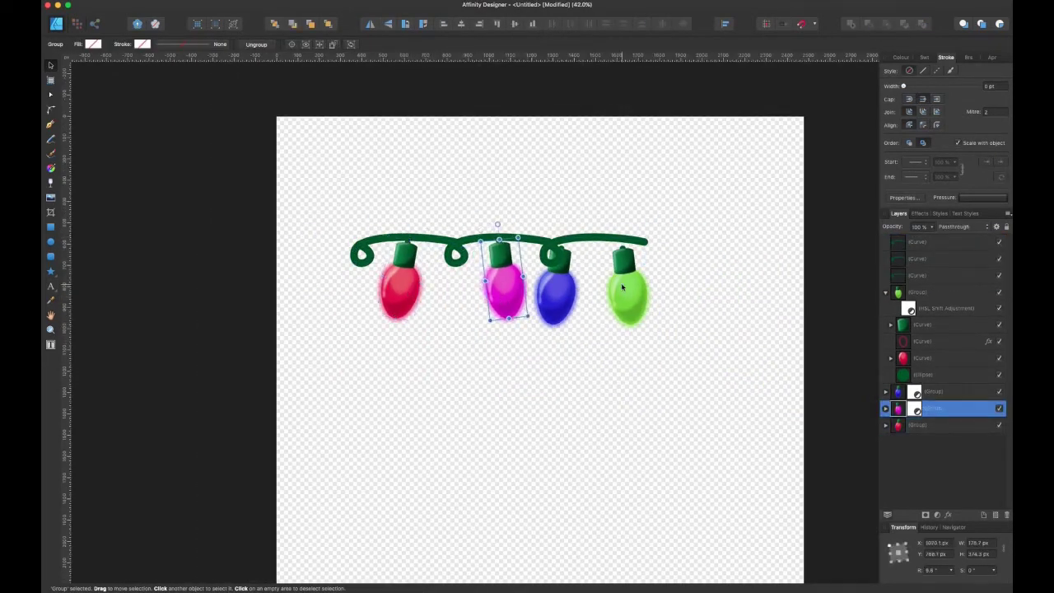
Step: Add a fourth looped link and hang the blue and green bulbs beneath the last two links
key(super+shift+z)
key(super+shift+z)
key(super+shift+z)
key(super+shift+z)
key(super+shift+z)
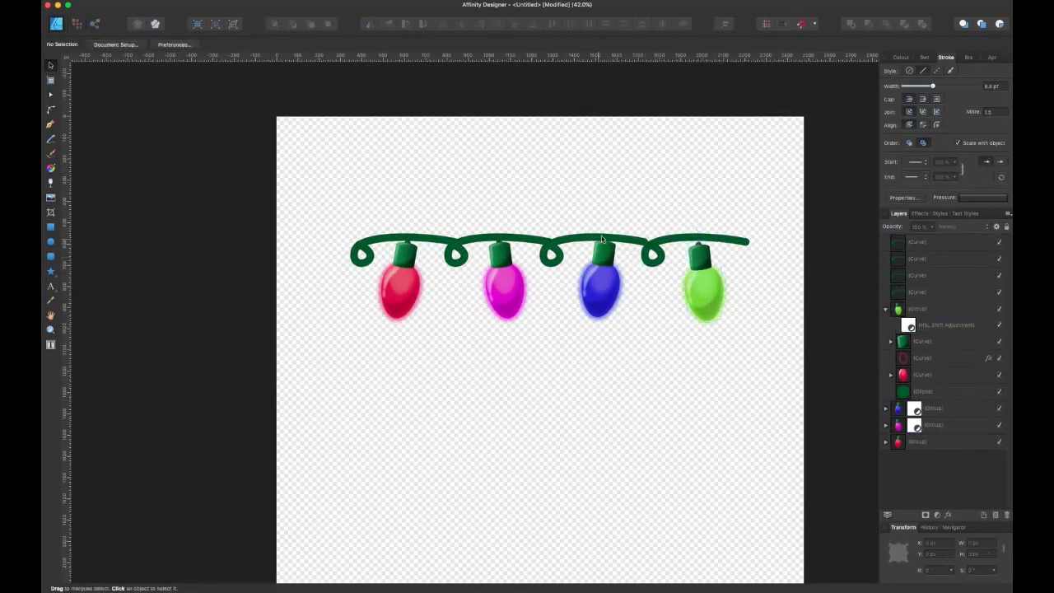
Step: Align the four looped cord links along their top edges
click(663, 239)
shift+click(586, 238)
shift+click(494, 238)
shift+click(412, 238)
click(497, 24)
scroll(616, 225, up, 3)
click(609, 223)
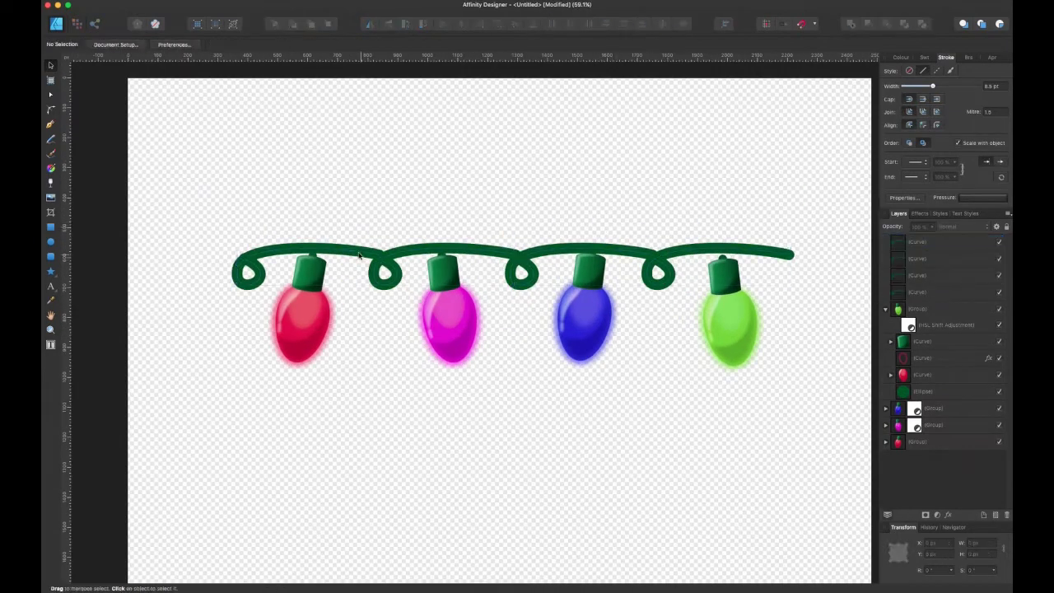
Step: Nudge the blue and green bulbs into place, bring all four bulbs to the front and shift them slightly up together
click(357, 252)
click(585, 323)
drag(585, 323, 584, 326)
drag(730, 325, 729, 321)
drag(268, 178, 772, 409)
key(super+shift+bracketright)
drag(461, 314, 461, 312)
scroll(470, 307, down, 2)
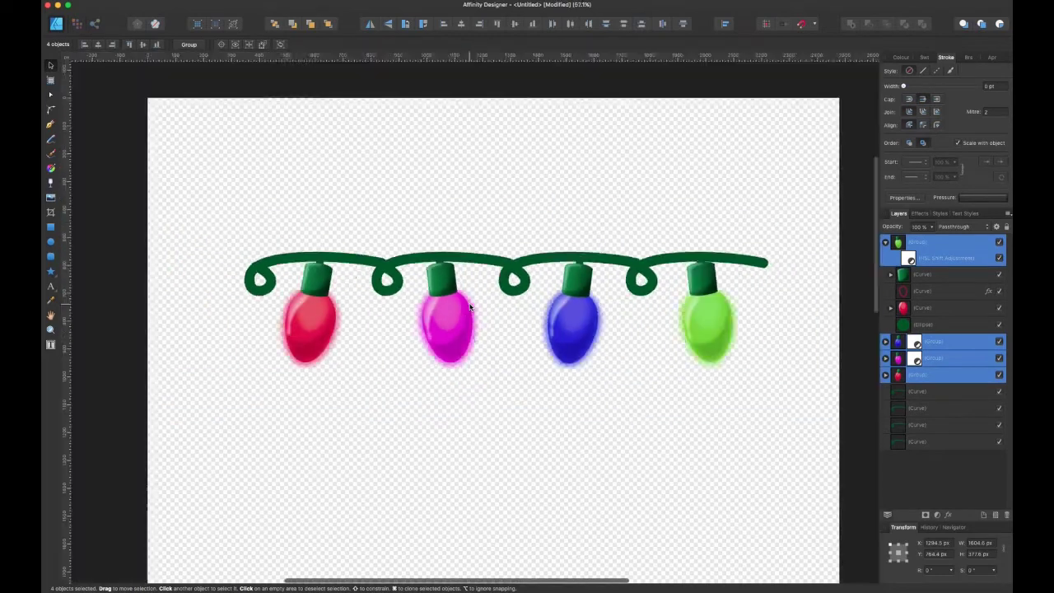
Step: Apply an inner shadow with a radius of 34.2 px to the four cord links
click(659, 198)
click(696, 254)
shift+click(573, 253)
shift+click(449, 254)
shift+click(345, 255)
click(921, 213)
click(898, 421)
drag(910, 469, 950, 469)
key(super+shift+z)
key(super+shift+z)
key(super+shift+z)
key(super+shift+z)
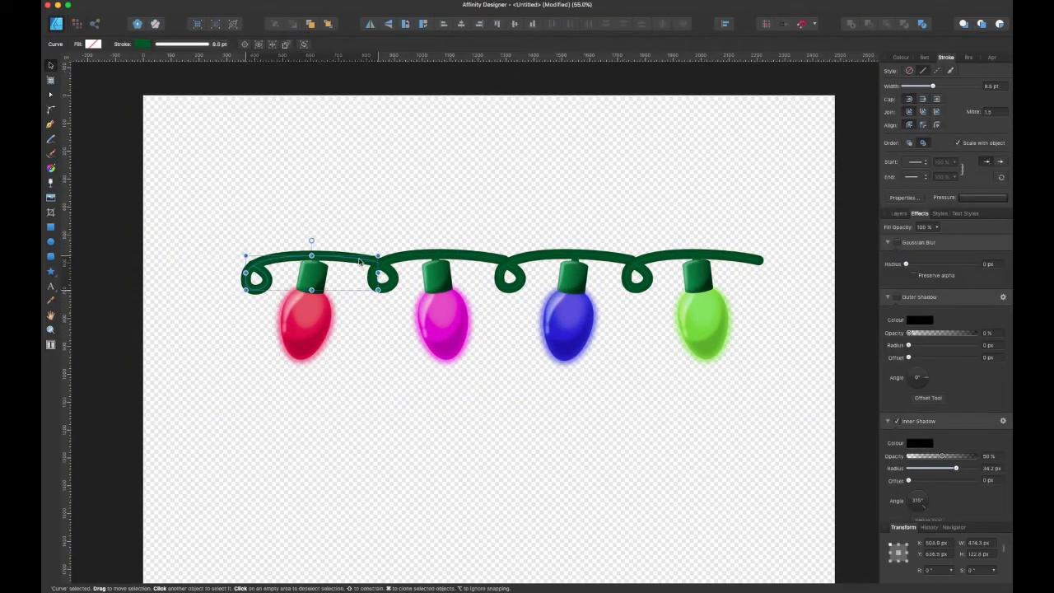
Step: Nudge the third and fourth cord links and the green and blue bulbs slightly so the string joins cleanly
drag(546, 256, 544, 253)
click(665, 248)
drag(668, 254, 666, 251)
drag(709, 311, 709, 308)
click(634, 321)
click(579, 326)
drag(570, 318, 571, 317)
click(589, 196)
scroll(577, 196, down, 5)
Step: Group all cord links and bulbs into one object and export the artwork as an image file
drag(344, 186, 716, 355)
key(super+g)
drag(671, 276, 655, 276)
click(138, 1)
click(158, 164)
key(super+alt+shift+s)
click(527, 169)
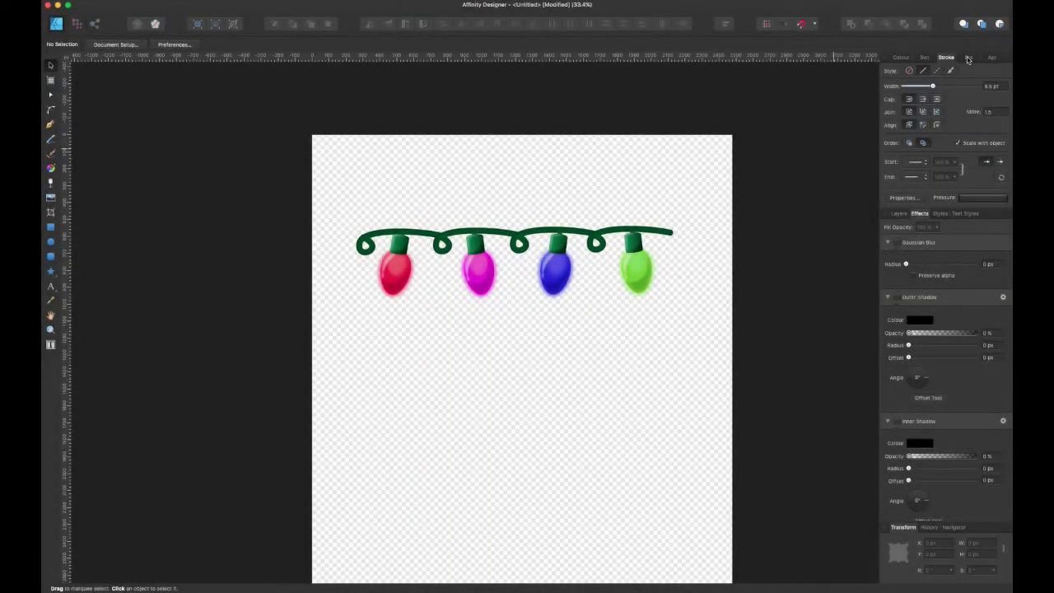
Step: Add the exported lights image as the brush light_bulbs_brush in the Image brush category and open its settings
click(968, 59)
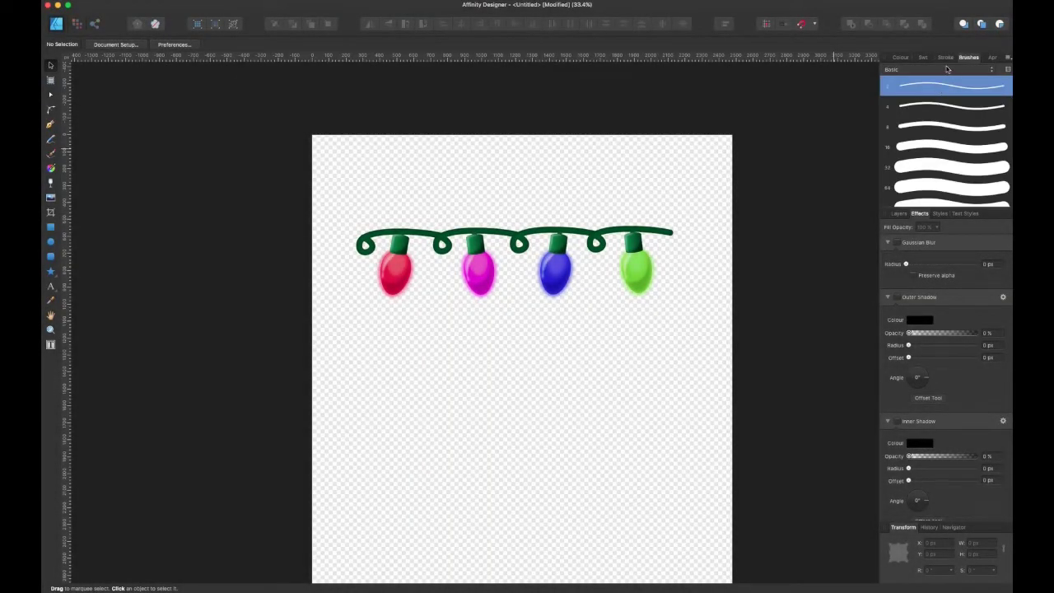
click(947, 70)
click(936, 85)
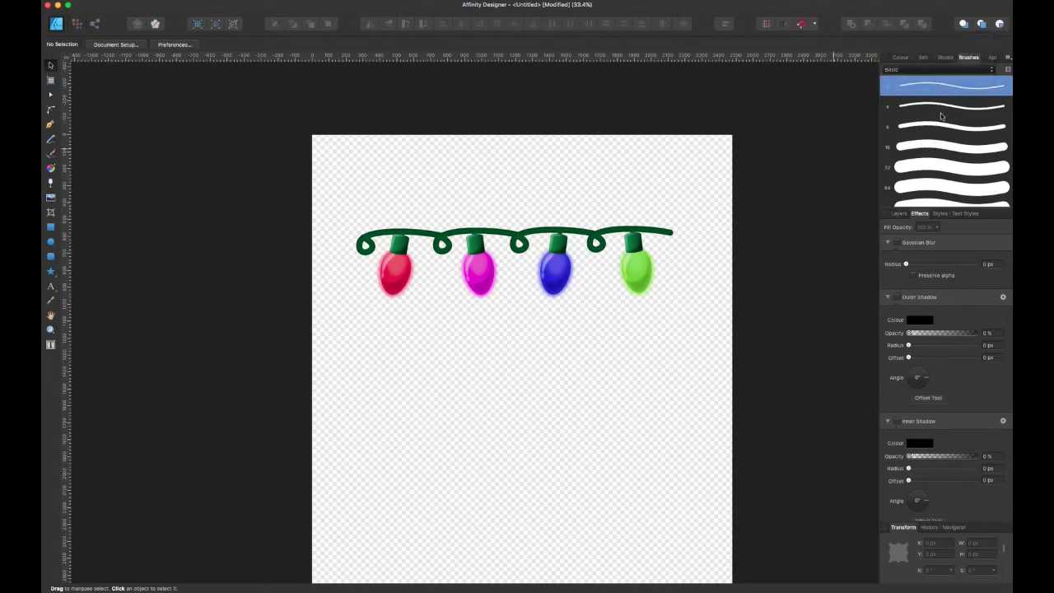
scroll(928, 139, down, 1)
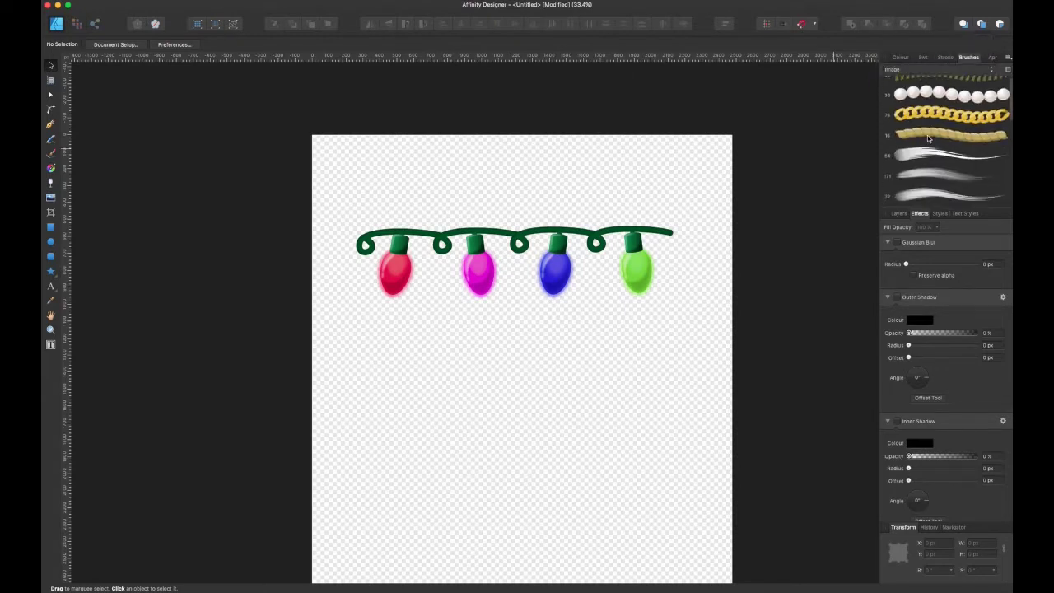
scroll(927, 165, down, 3)
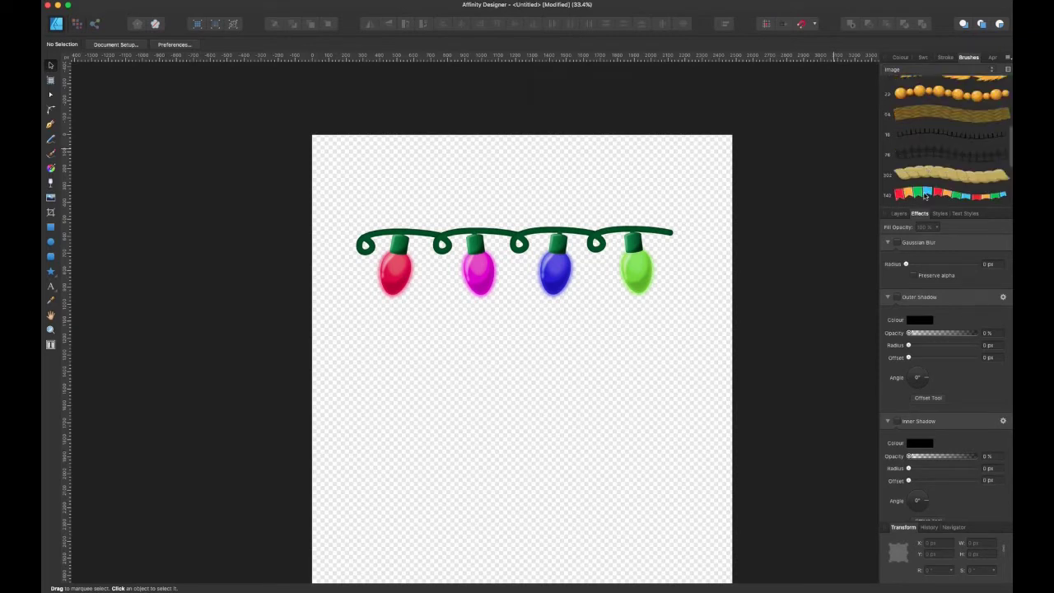
scroll(925, 196, down, 6)
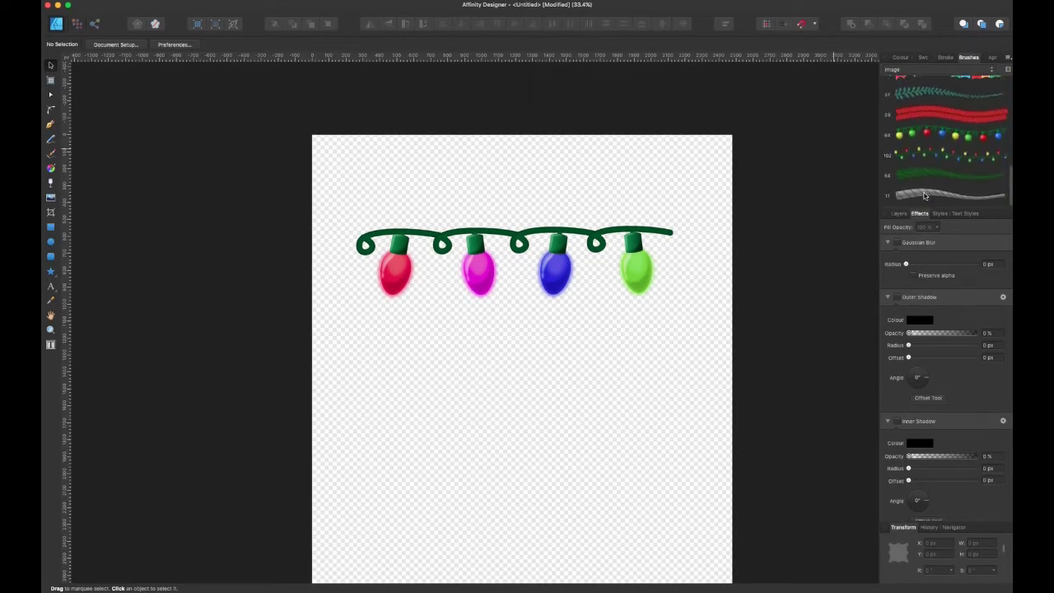
right_click(929, 199)
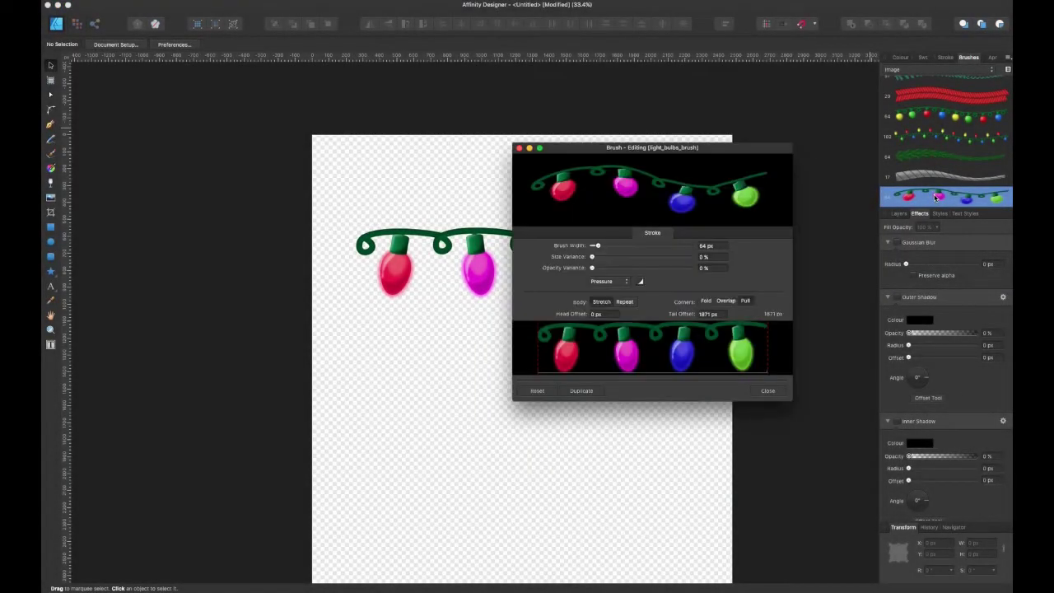
Step: Set the brush body to Repeat with Overlap corners and reduce its tail offset to 1852 px
click(625, 303)
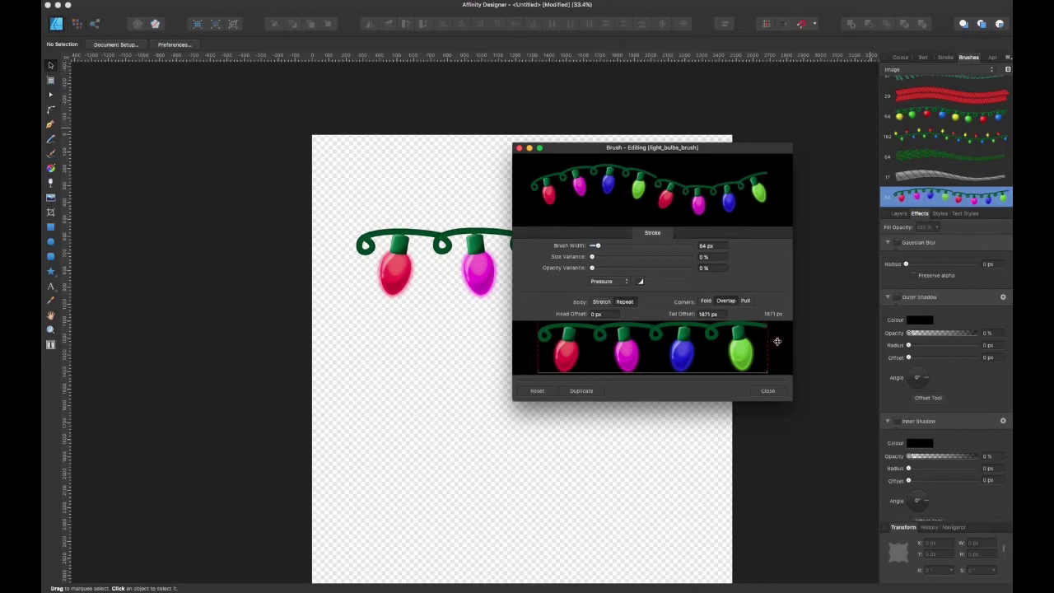
drag(755, 341, 751, 340)
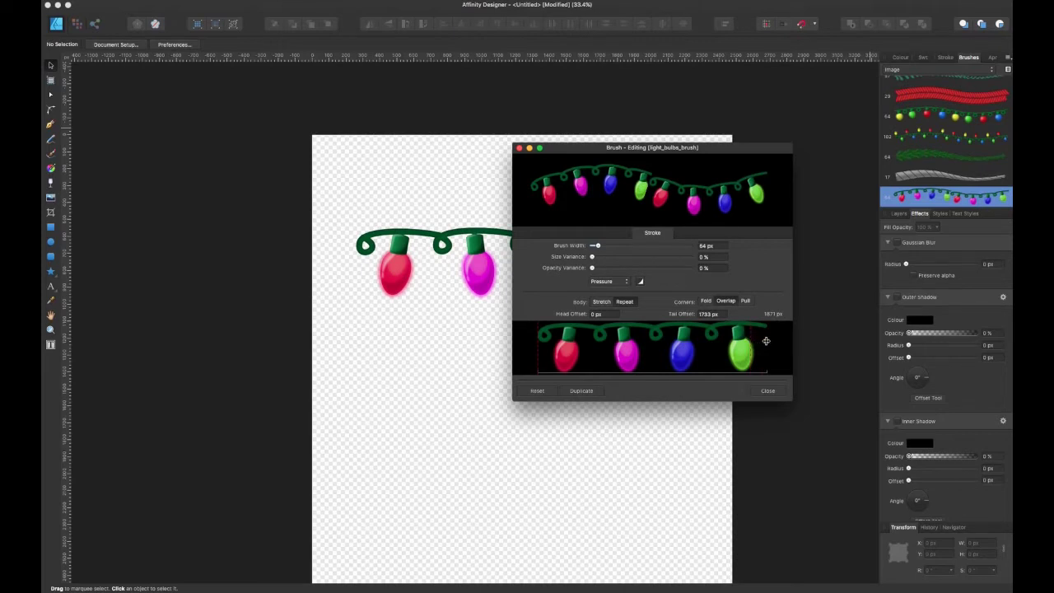
drag(766, 341, 764, 344)
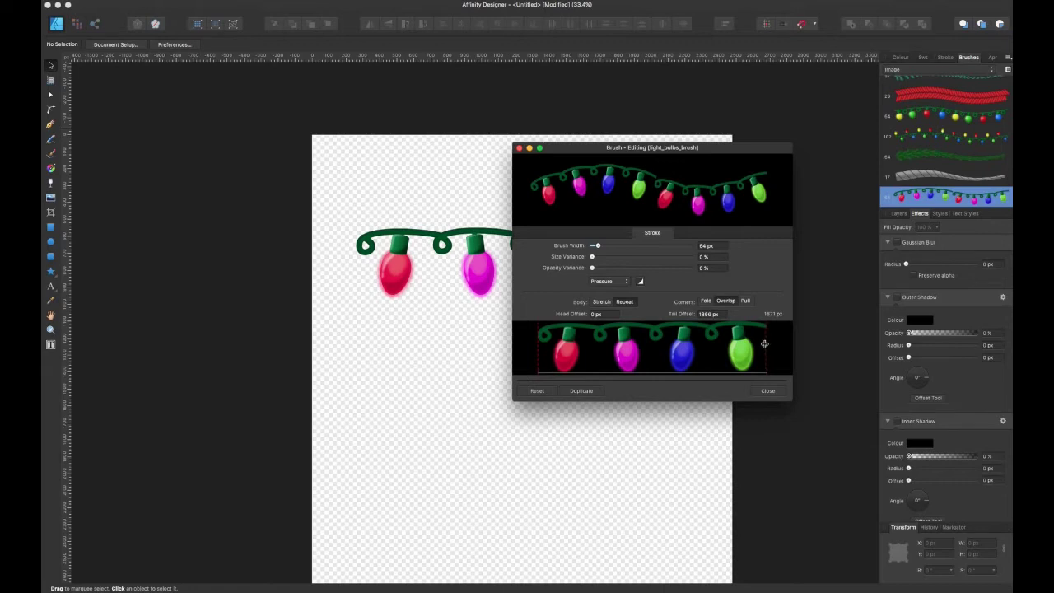
click(768, 390)
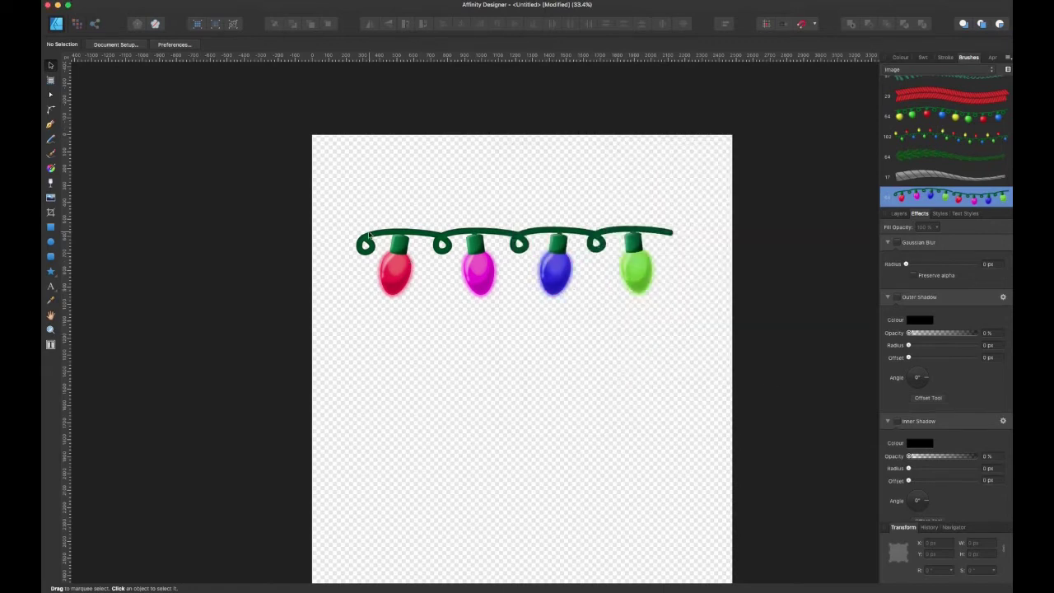
Step: Duplicate the first cord link and attach the copy to the free end of the cord past the green bulb
click(369, 234)
double_click(370, 235)
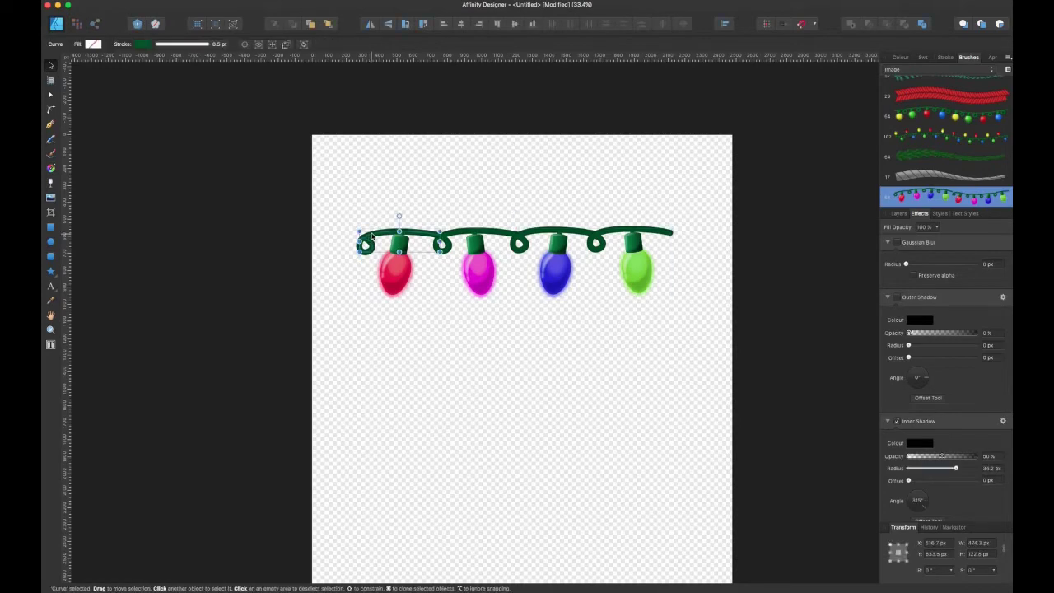
drag(371, 236, 681, 224)
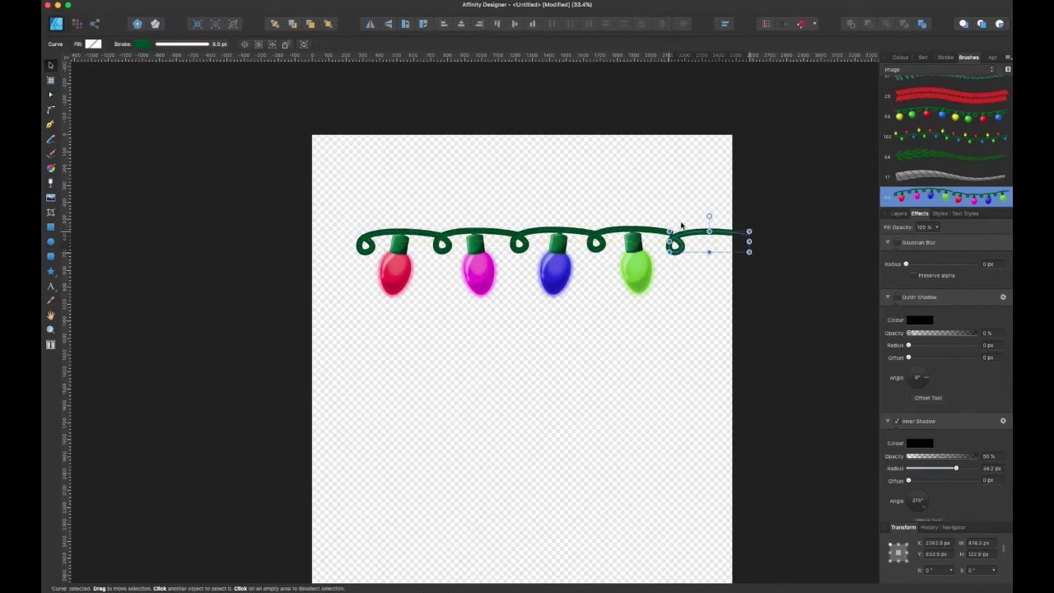
scroll(681, 225, up, 3)
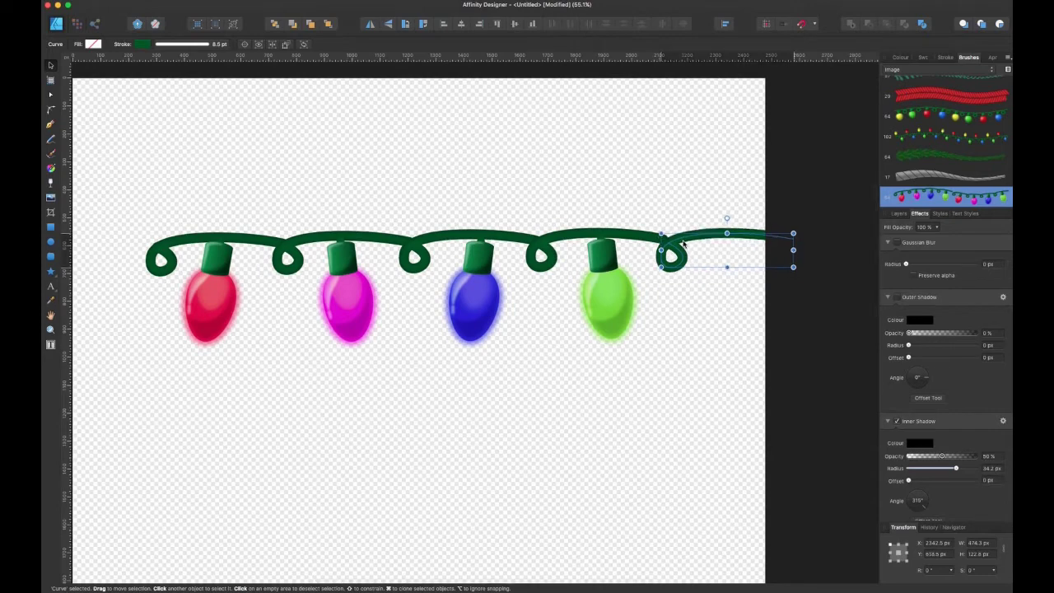
drag(683, 244, 683, 243)
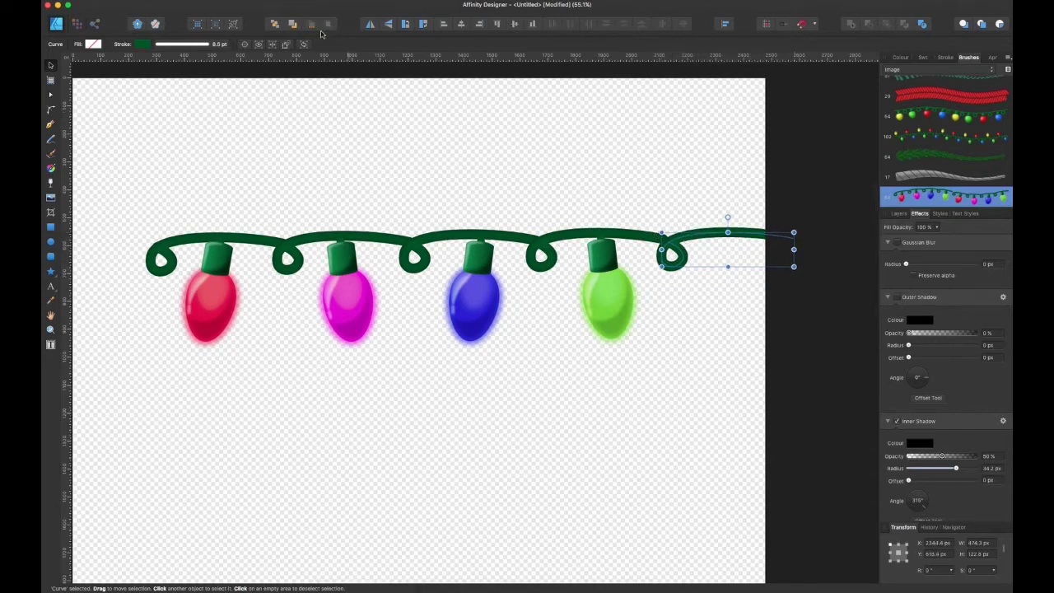
Step: Add a node on the outer side of the loop in the new end link
click(52, 96)
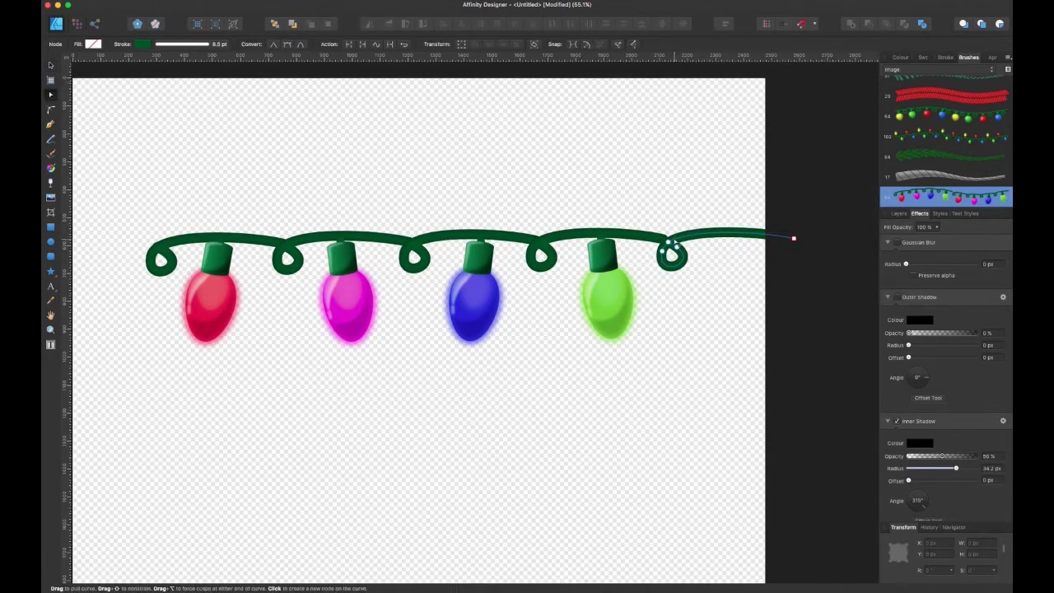
click(668, 243)
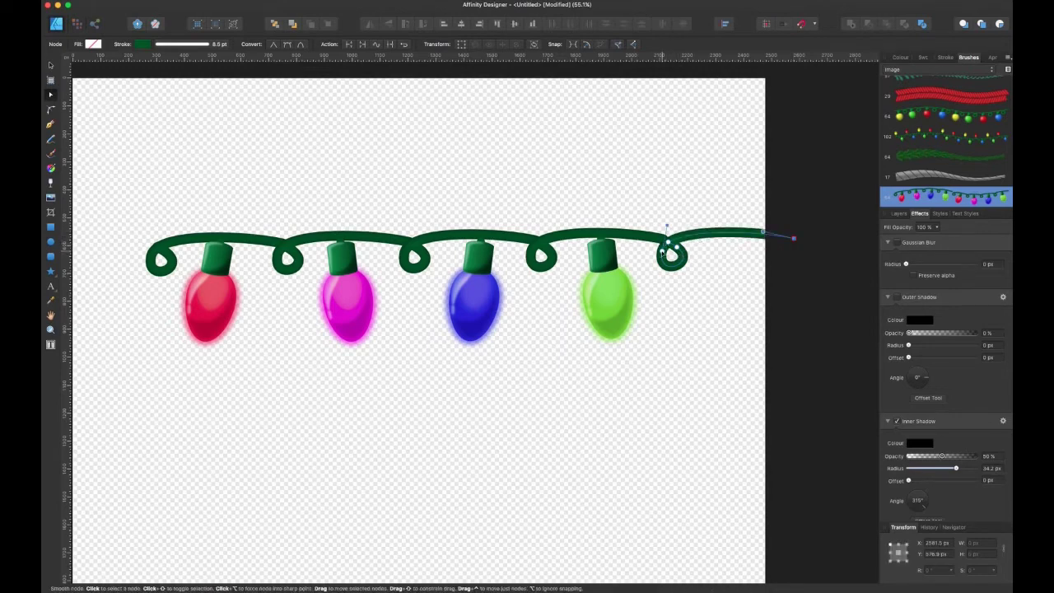
scroll(671, 251, up, 3)
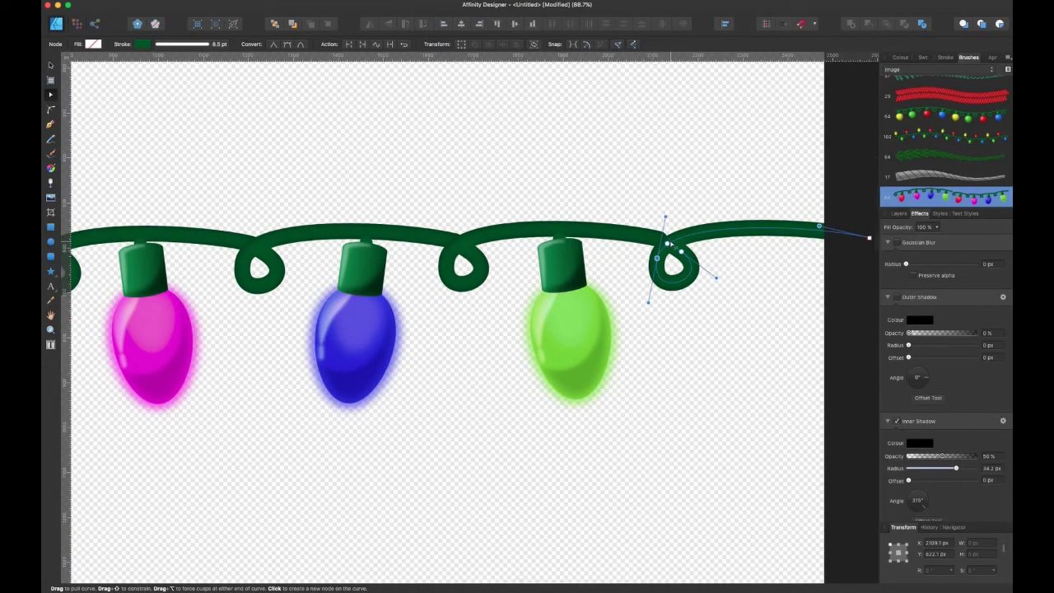
key(v)
scroll(671, 251, right, 2)
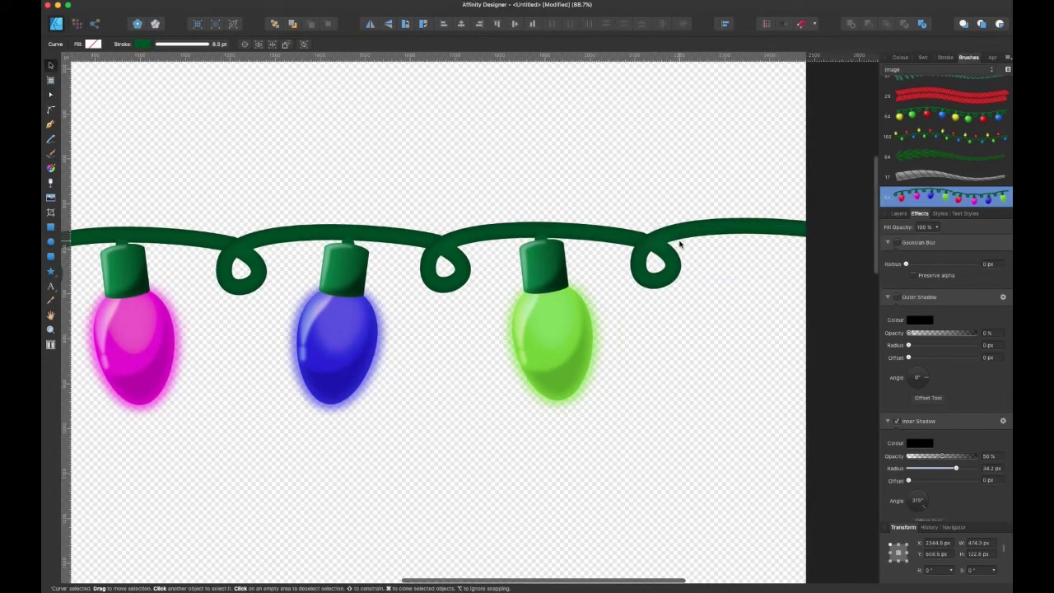
key(a)
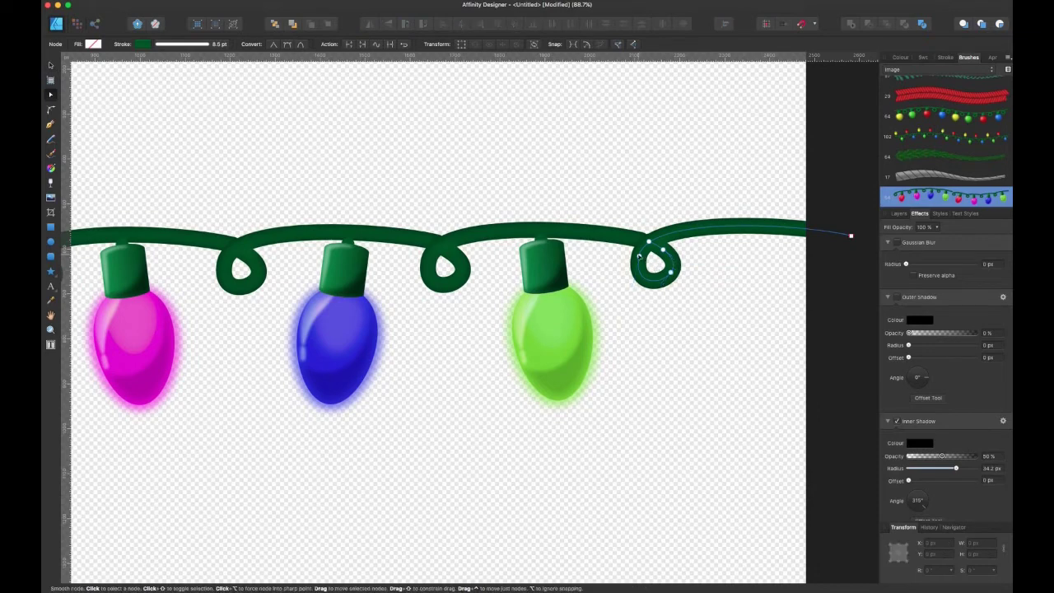
key(Escape)
scroll(641, 259, left, 4)
scroll(641, 258, down, 4)
scroll(700, 249, up, 3)
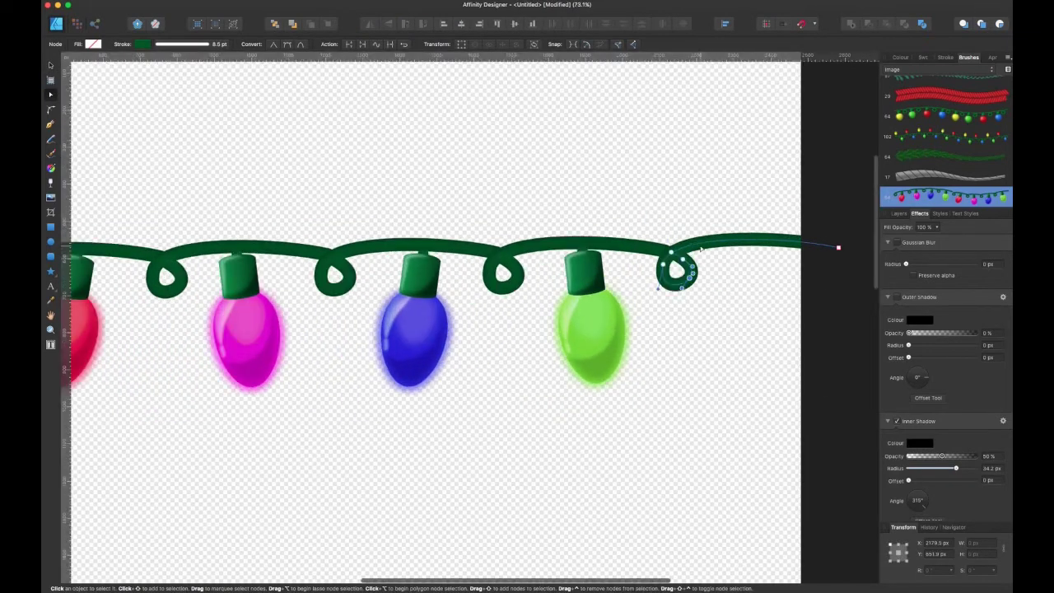
scroll(702, 248, down, 4)
scroll(701, 249, up, 2)
scroll(701, 249, down, 1)
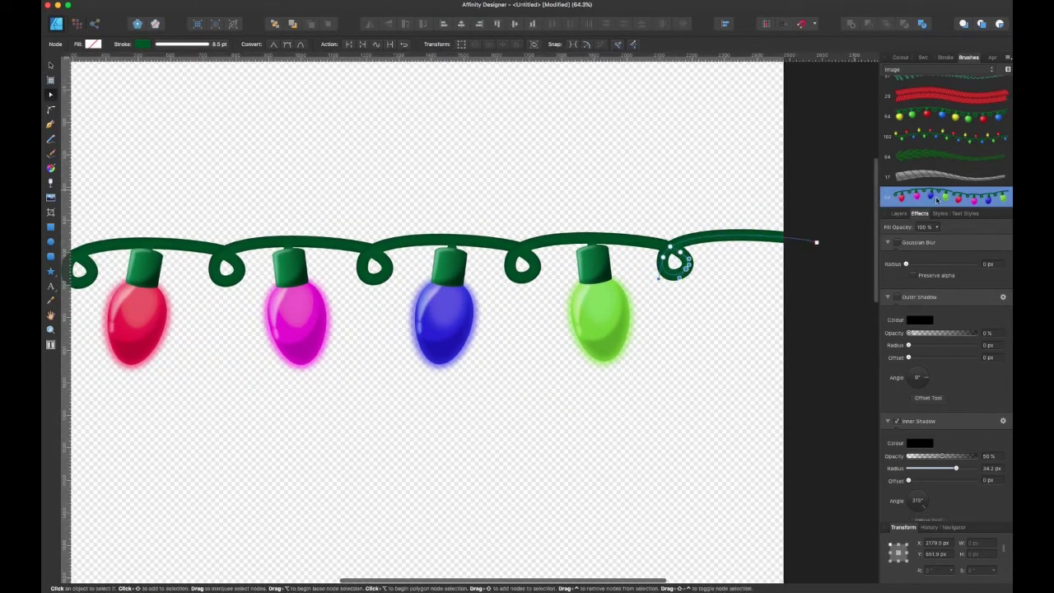
Step: Set the light_bulbs_brush tail offset to 1871 px, try a 74 px head offset and return it to 0 px
double_click(939, 198)
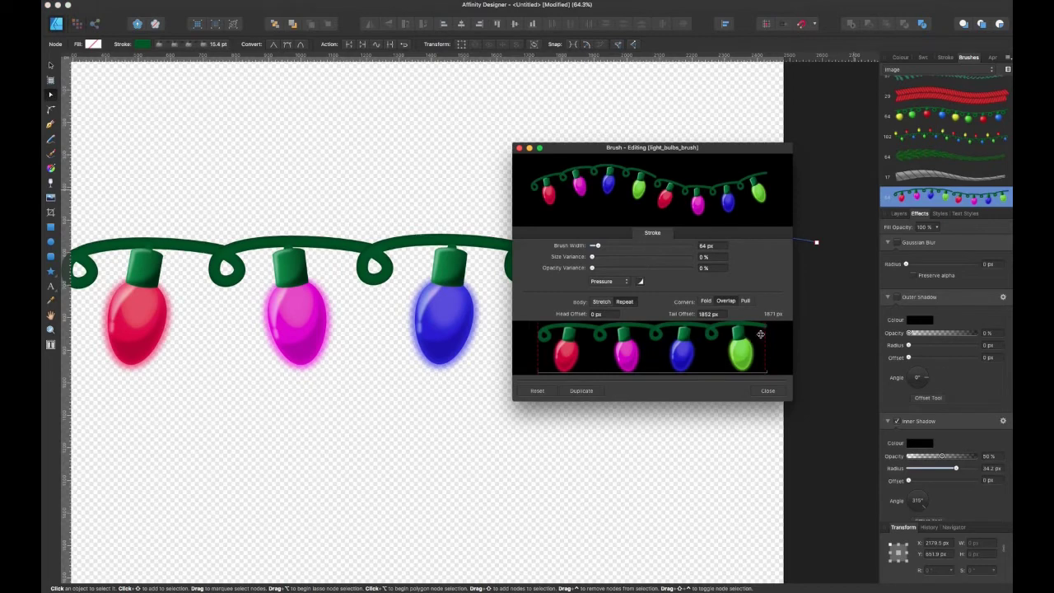
drag(761, 333, 771, 336)
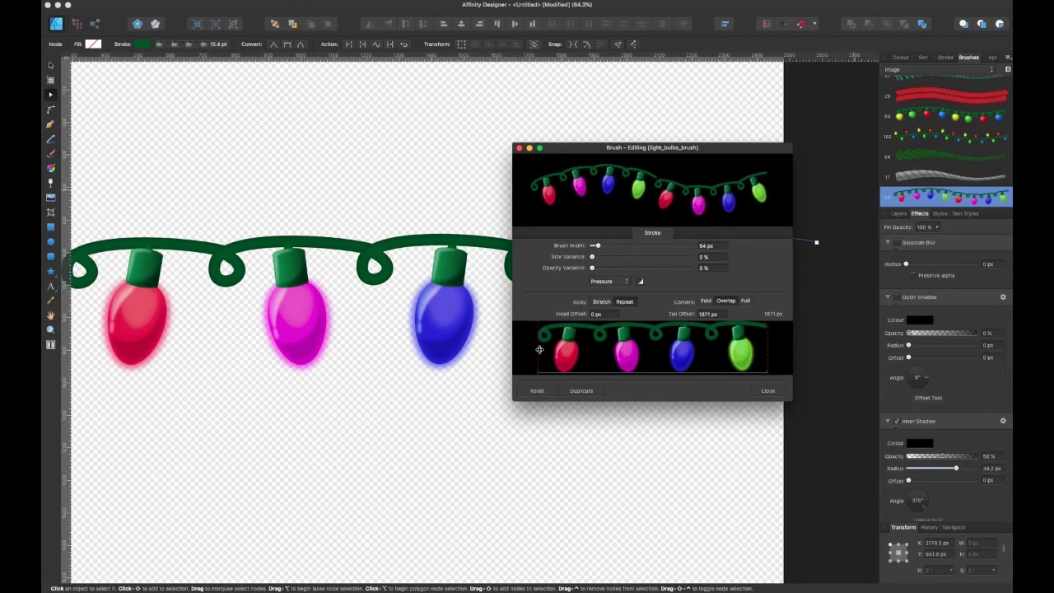
drag(542, 349, 545, 350)
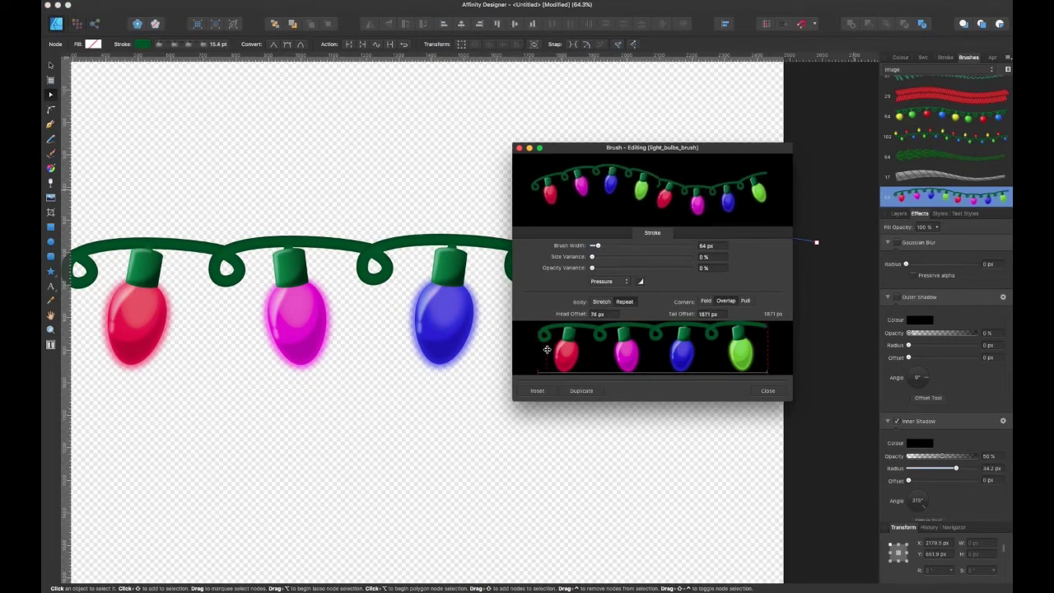
drag(547, 350, 524, 350)
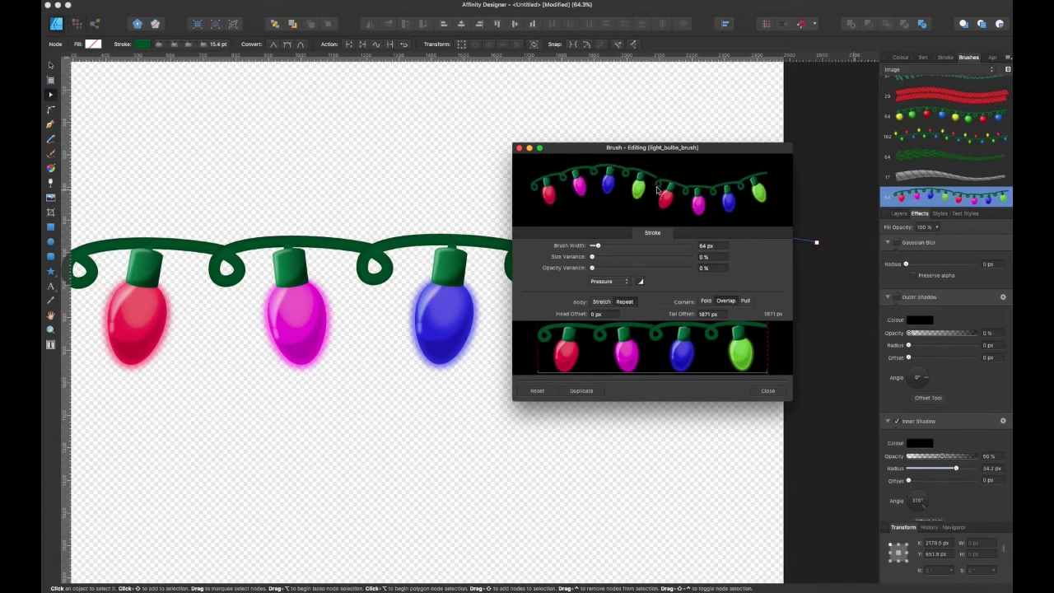
click(520, 148)
Step: Change the new end link's stroke back to a solid line 8 pt wide
click(945, 57)
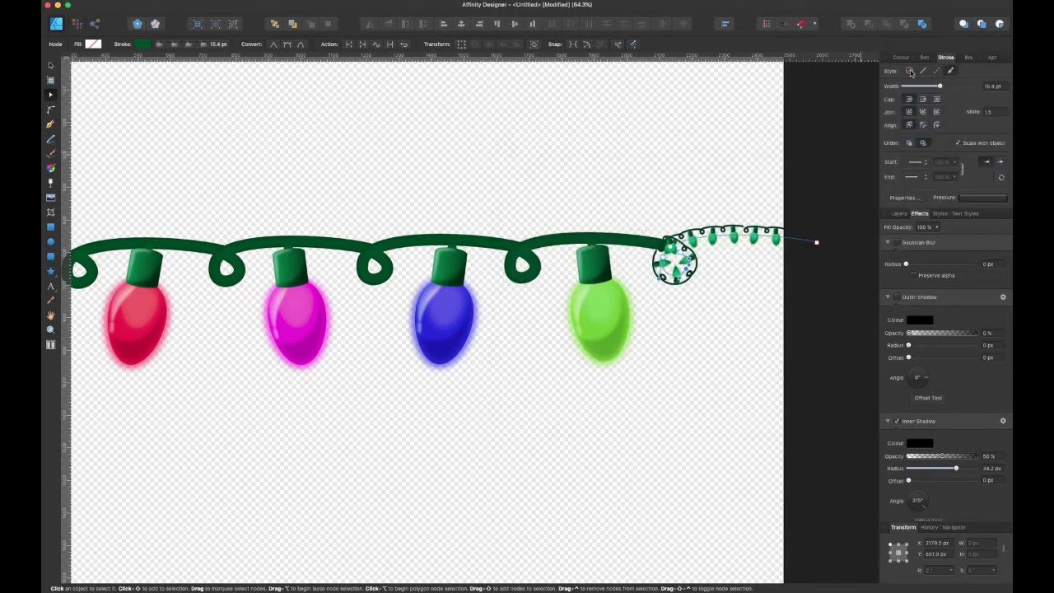
click(924, 70)
drag(942, 85, 931, 86)
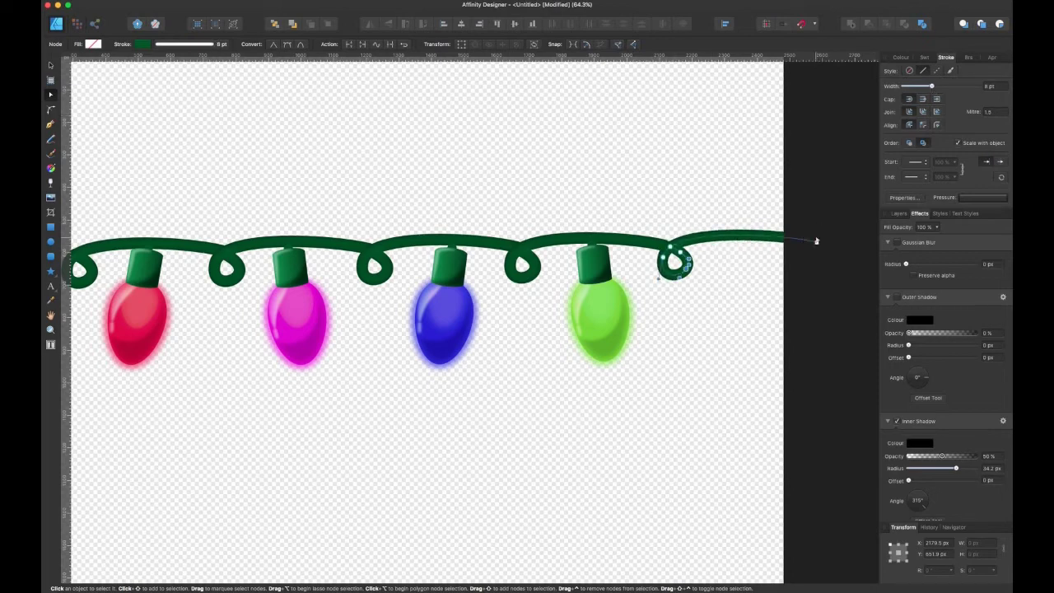
Step: Delete the far end node of the new link so it ends in its loop, then try deleting the loop's end node and undo that
scroll(722, 253, up, 5)
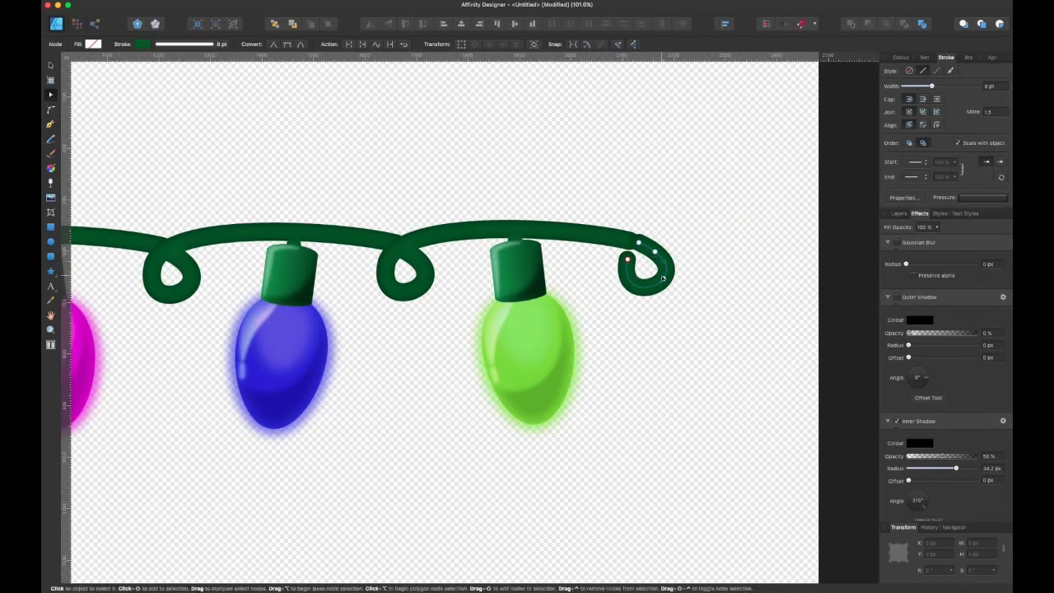
click(628, 260)
key(Delete)
key(super+z)
key(v)
Step: Draw a straight horizontal line above the lights with the Pen tool and apply light_bulbs_brush to its stroke
scroll(670, 281, down, 8)
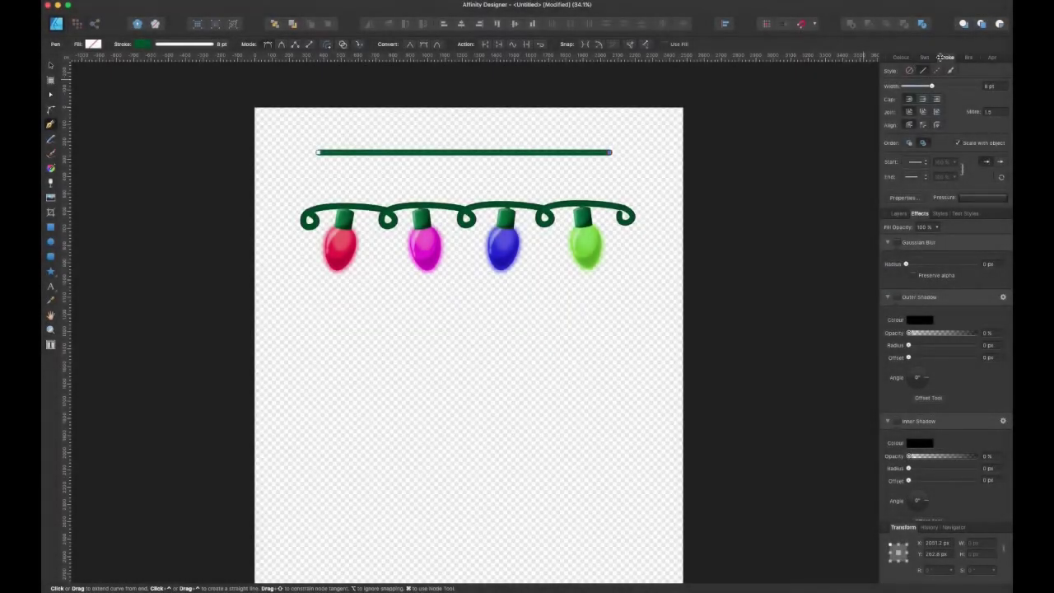
click(969, 57)
click(932, 192)
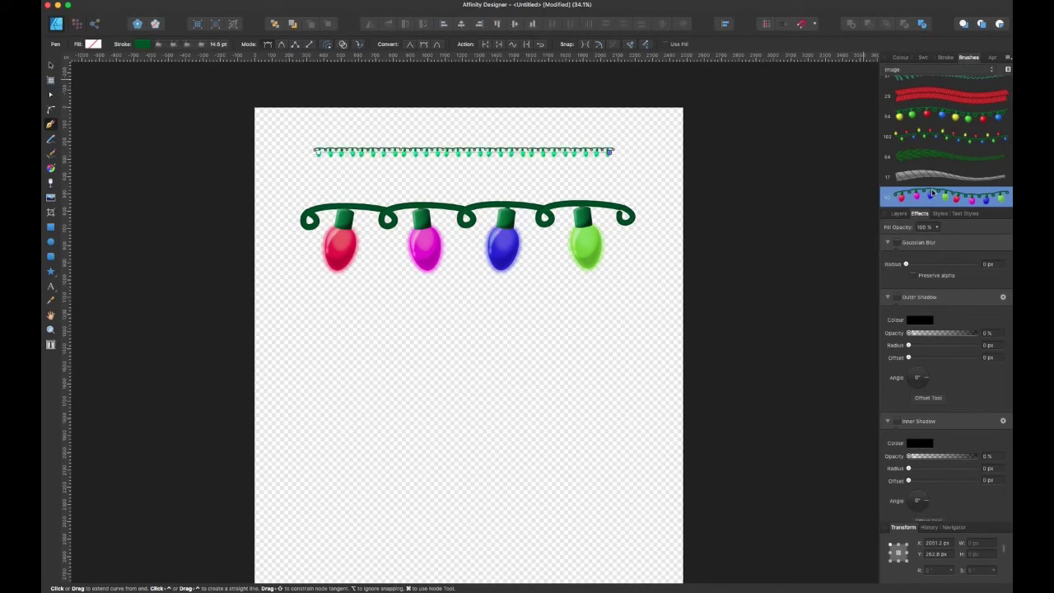
scroll(565, 182, up, 5)
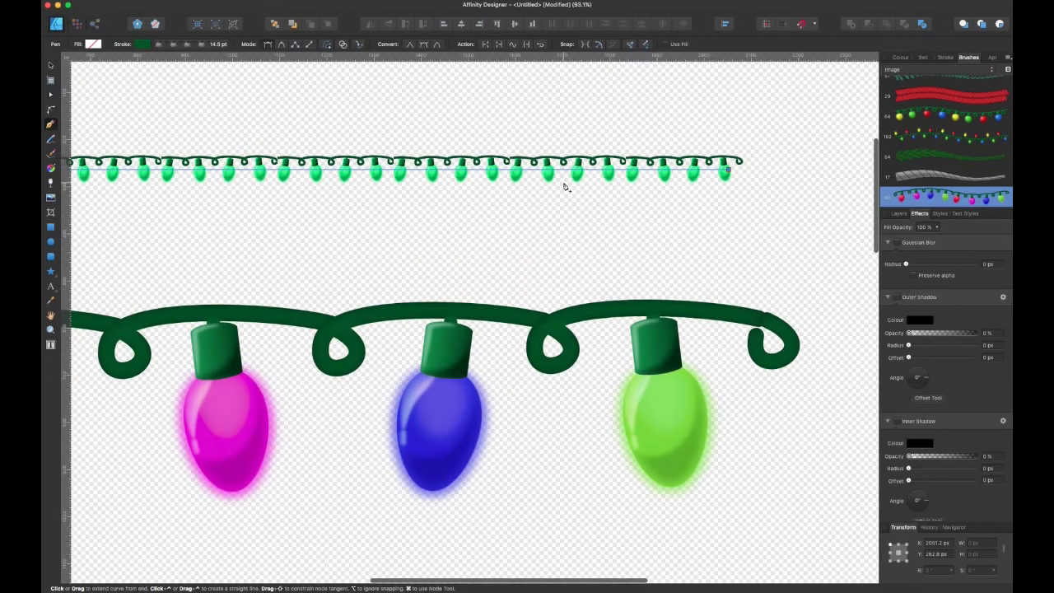
Step: Remove the stroke colour from the drawn test line so the brush uses its own bulb colours
click(900, 57)
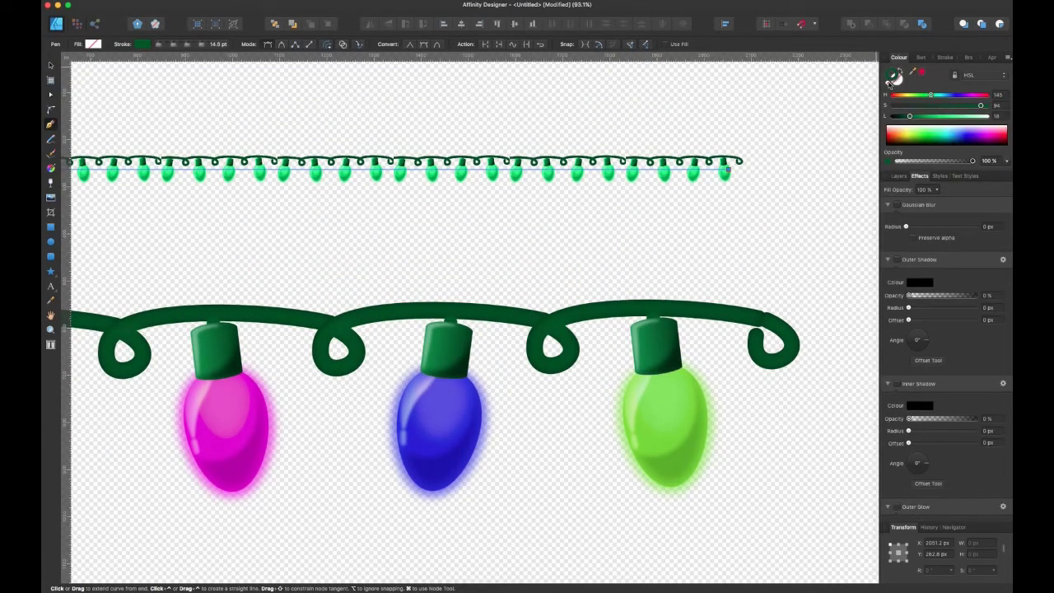
click(888, 84)
scroll(591, 214, down, 3)
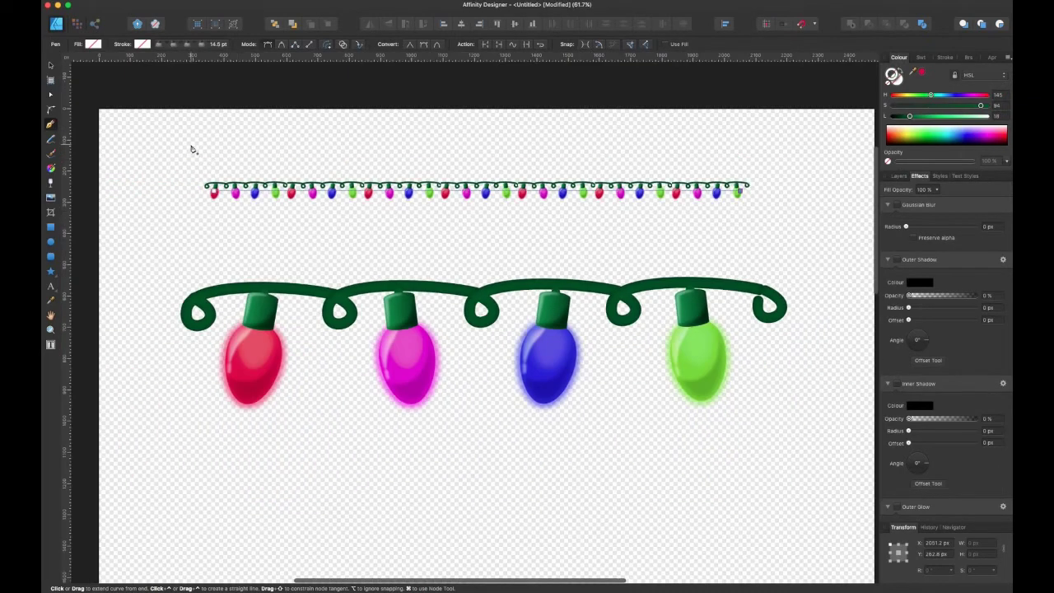
Step: Bend the straight test line into an S-shaped wave, with a deep dip followed by a hump
key(a)
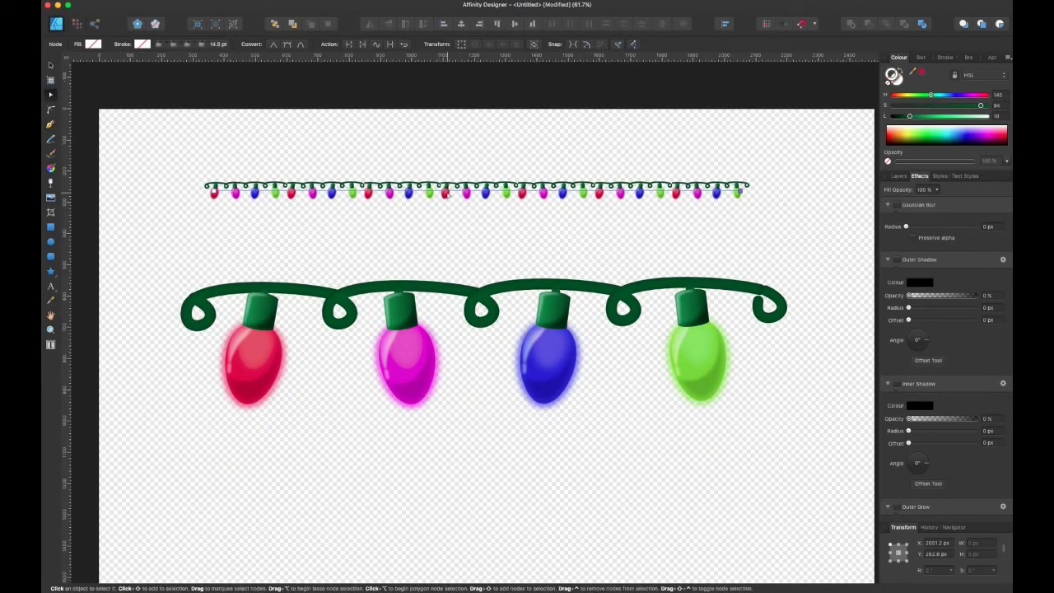
drag(447, 195, 387, 109)
drag(388, 251, 443, 322)
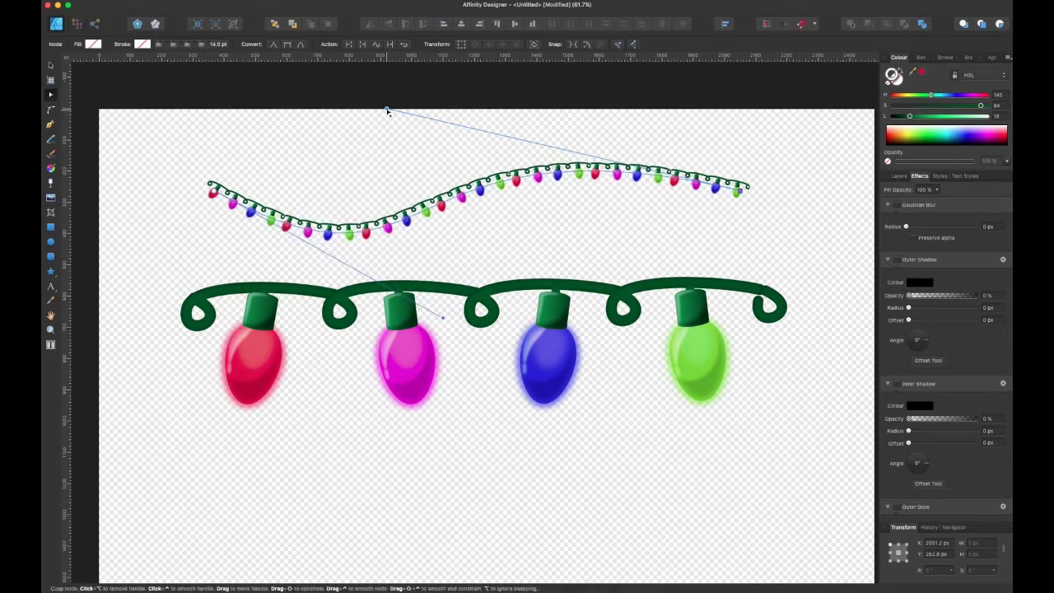
drag(387, 109, 449, 93)
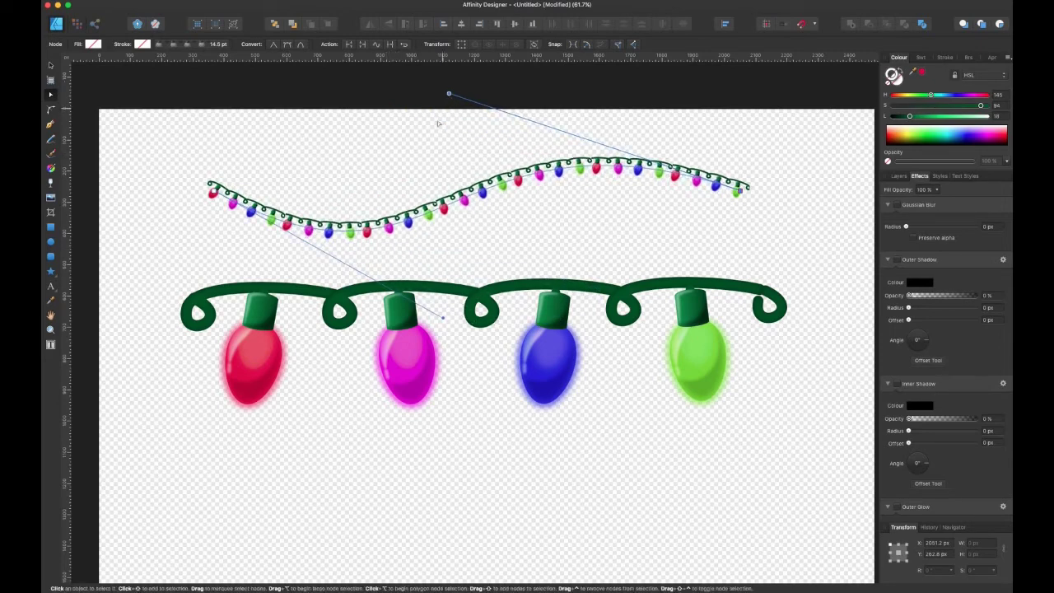
drag(445, 319, 513, 383)
Step: Move the wavy string of lights slightly upward, away from the large artwork, and deselect it
click(49, 65)
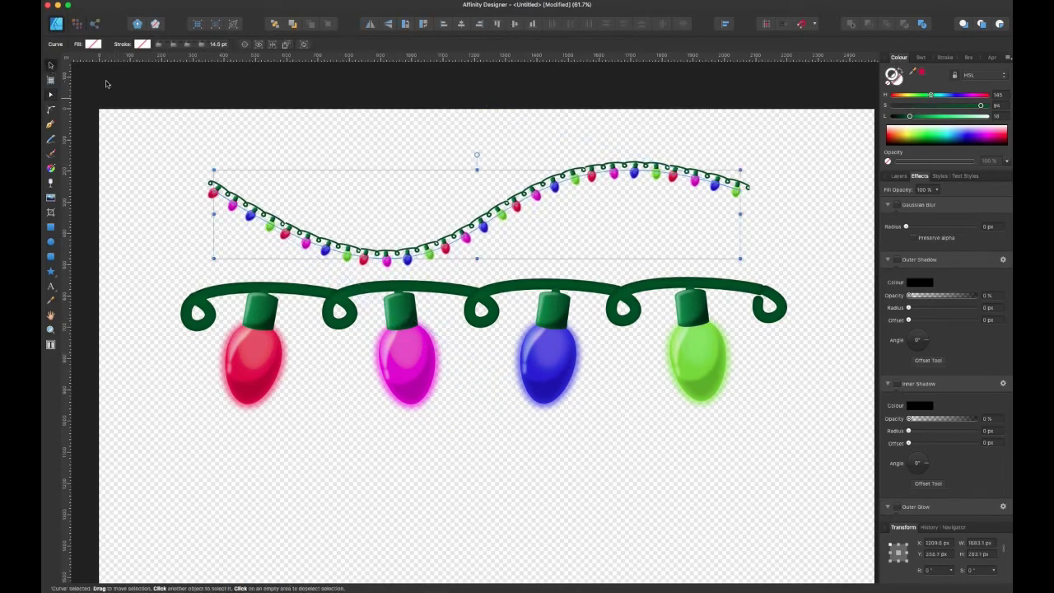
drag(330, 249, 328, 238)
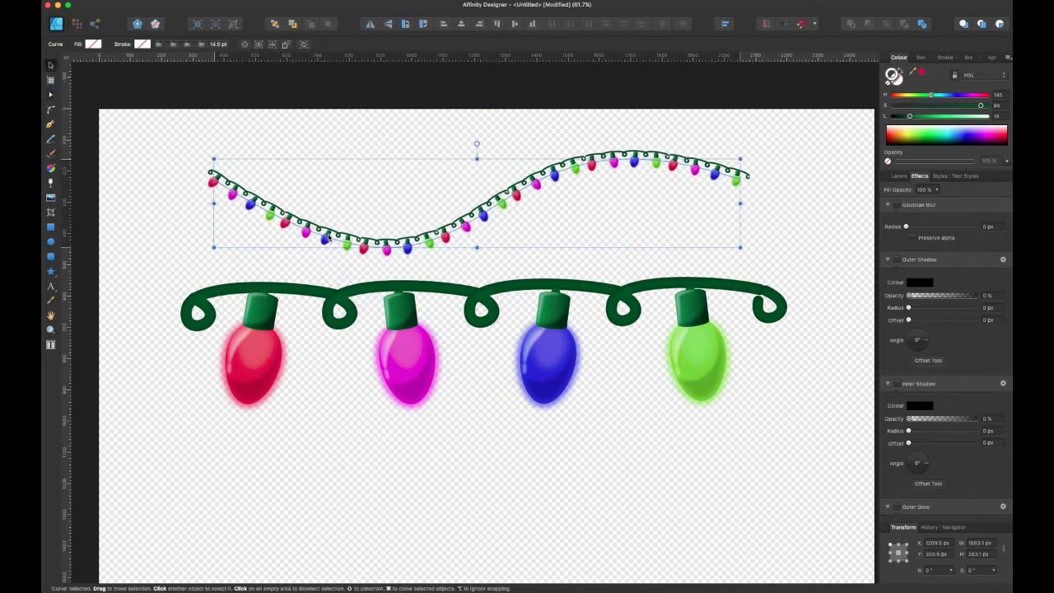
click(416, 134)
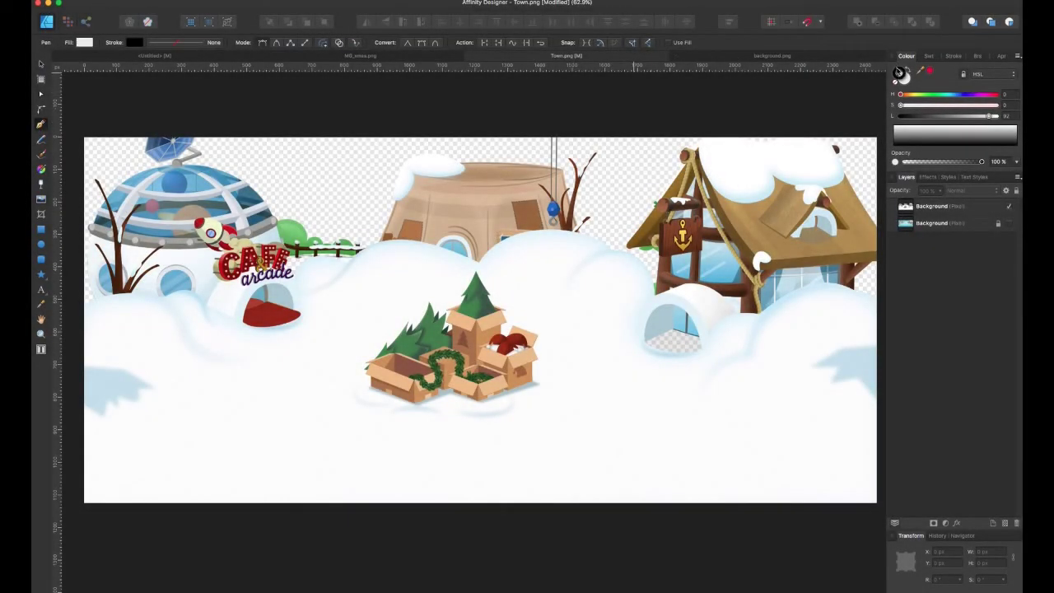
Step: In Town.png, set both fill and stroke to no colour and display the image brushes
click(899, 73)
click(896, 82)
click(906, 80)
click(895, 83)
click(953, 56)
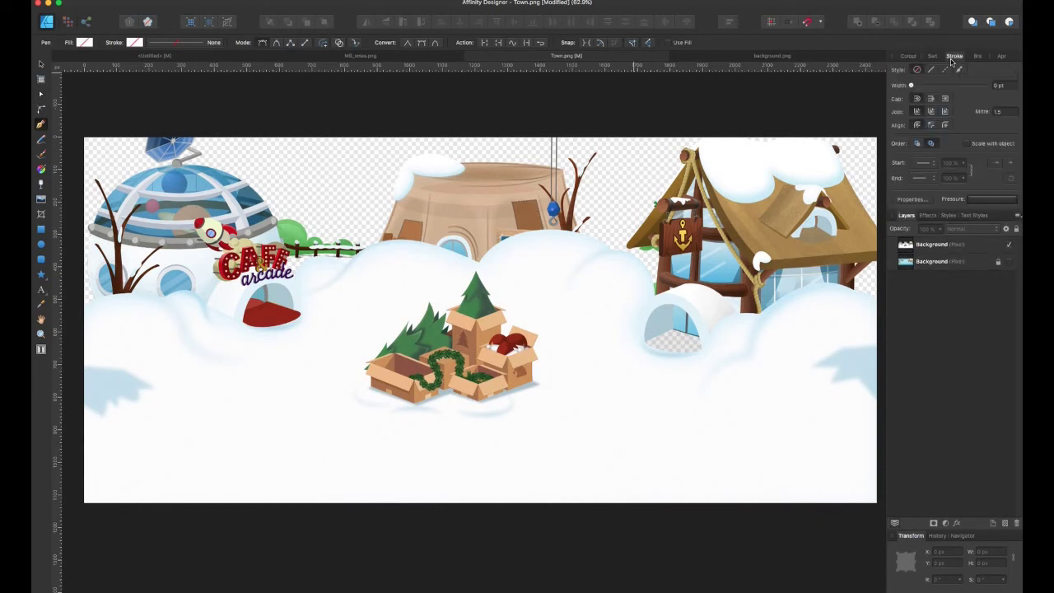
click(979, 56)
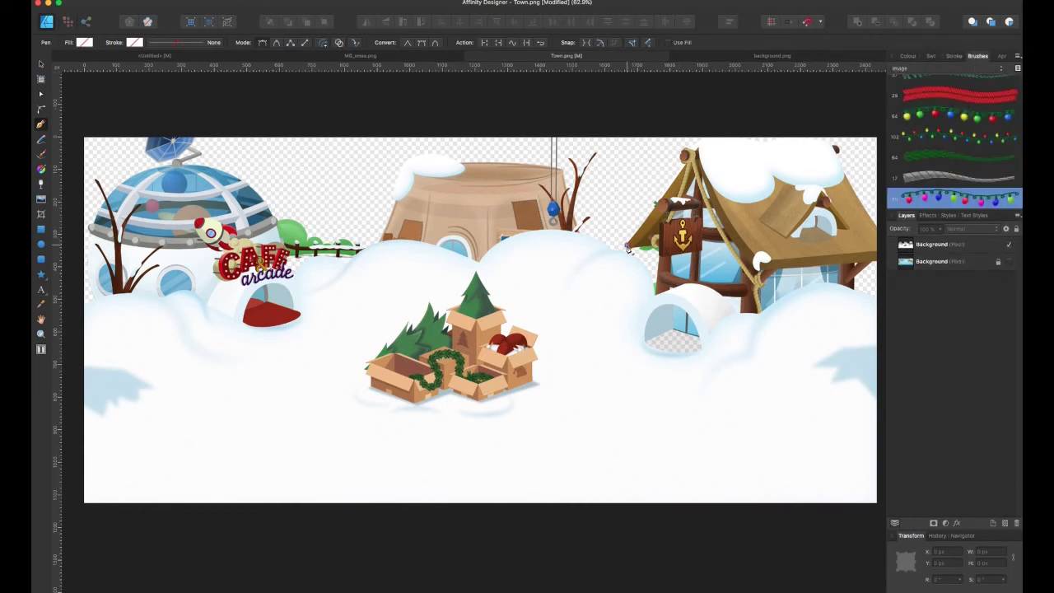
Step: Draw an open path along the anchor hut's roof edges with the Pen tool and apply light_bulbs_brush to it
click(692, 163)
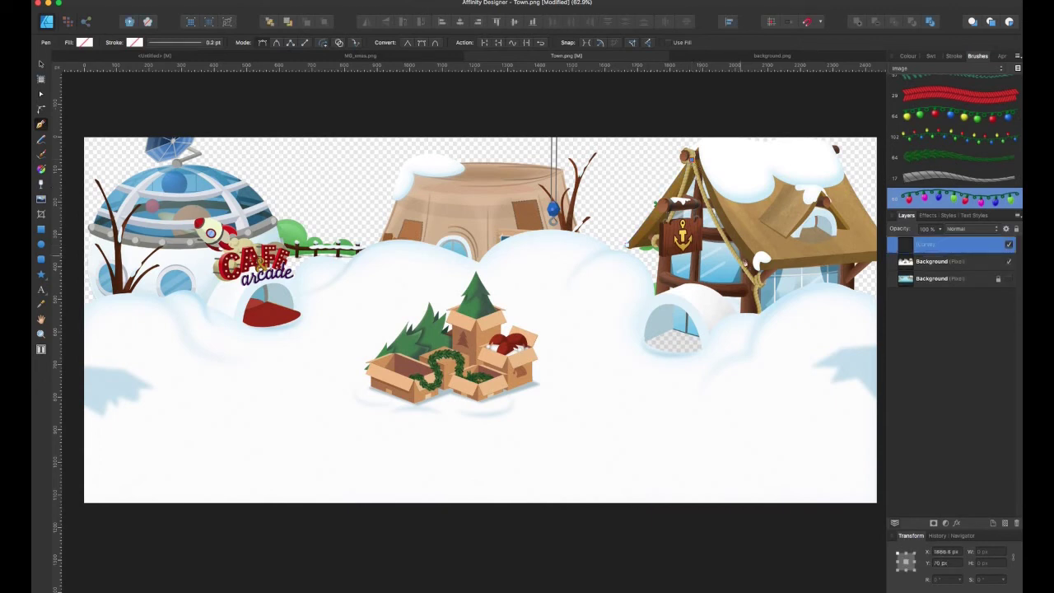
click(759, 270)
key(a)
click(930, 198)
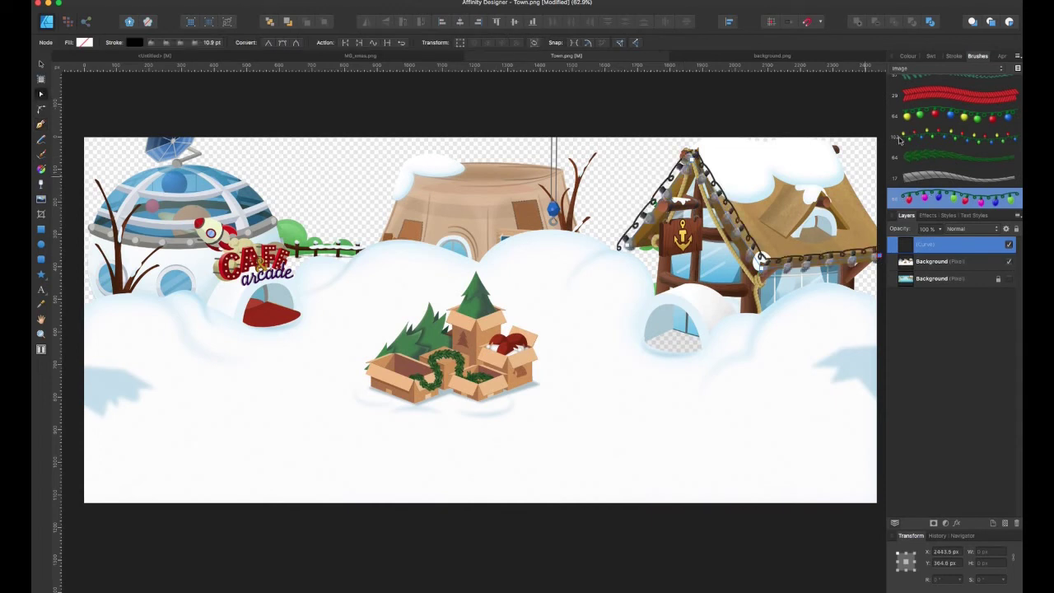
Step: Clear the stroke colour of the roof path so its lights appear in full colour
click(909, 56)
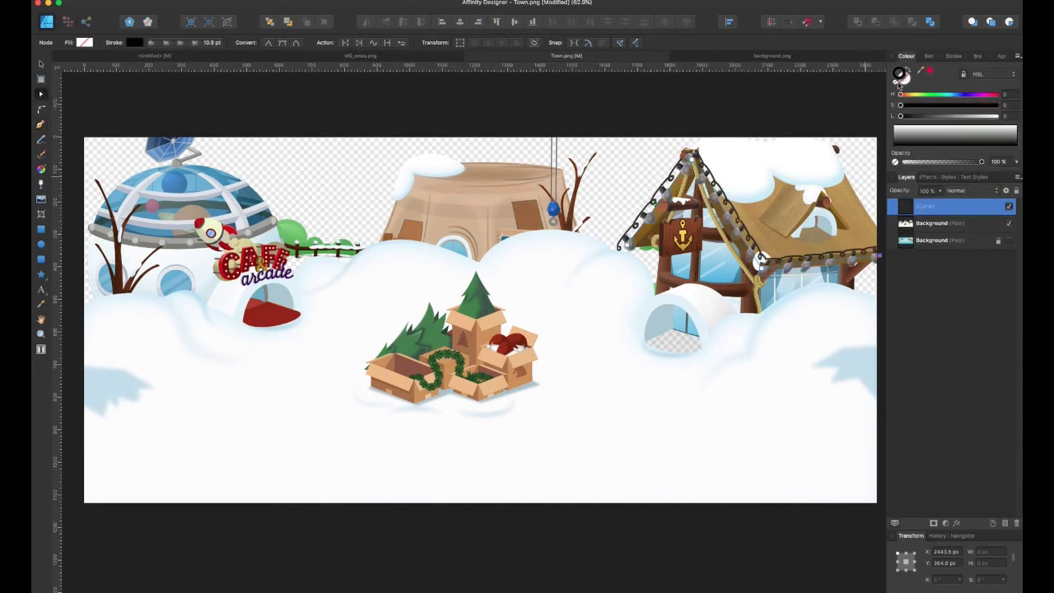
click(896, 83)
scroll(817, 265, right, 3)
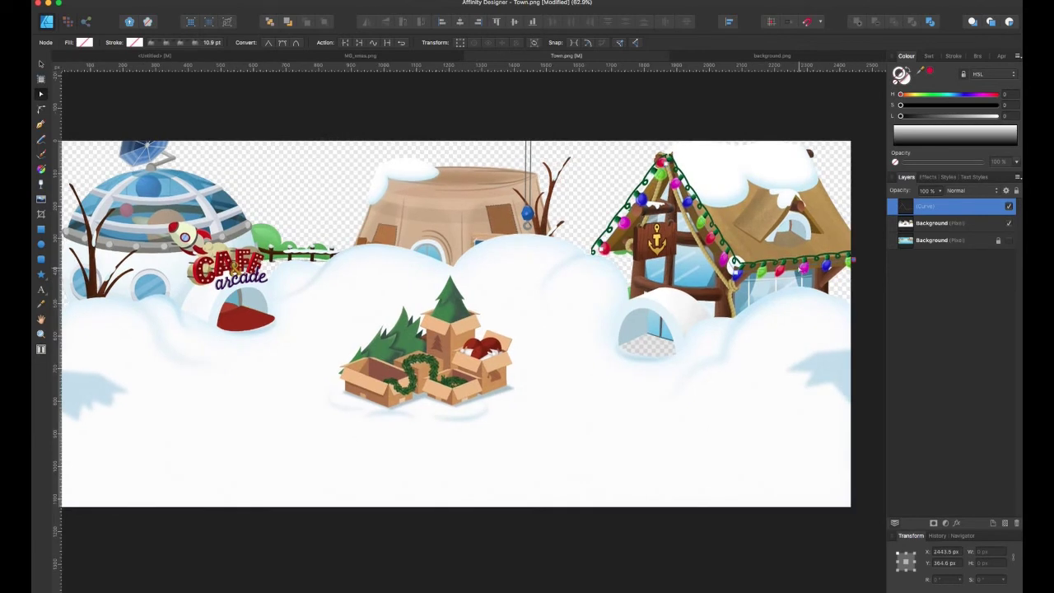
Step: Bend the three segments of the roof lights so the string sags between its attachment points
drag(732, 266, 827, 300)
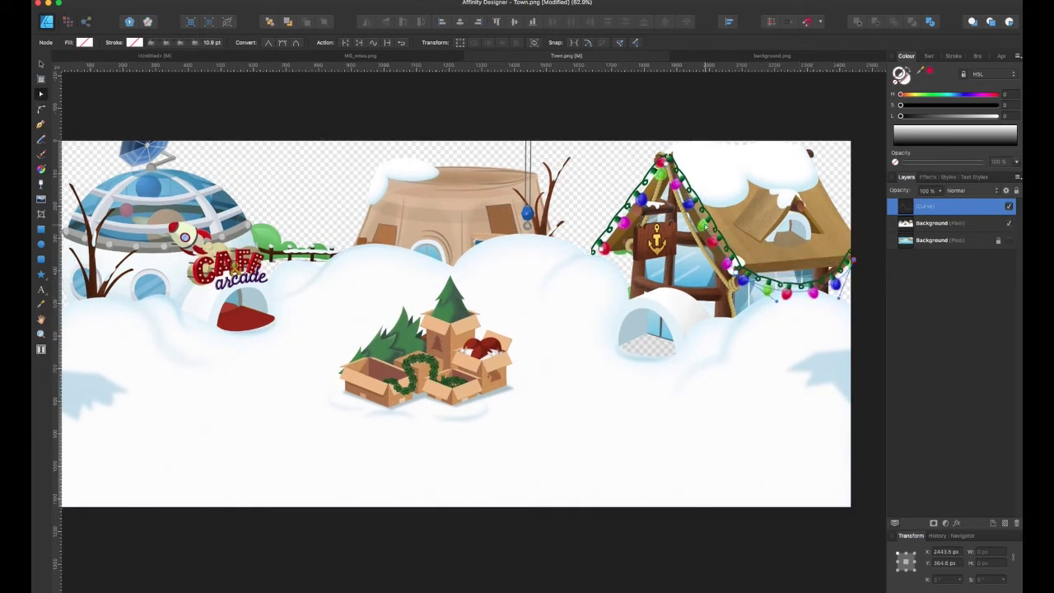
drag(706, 225, 697, 233)
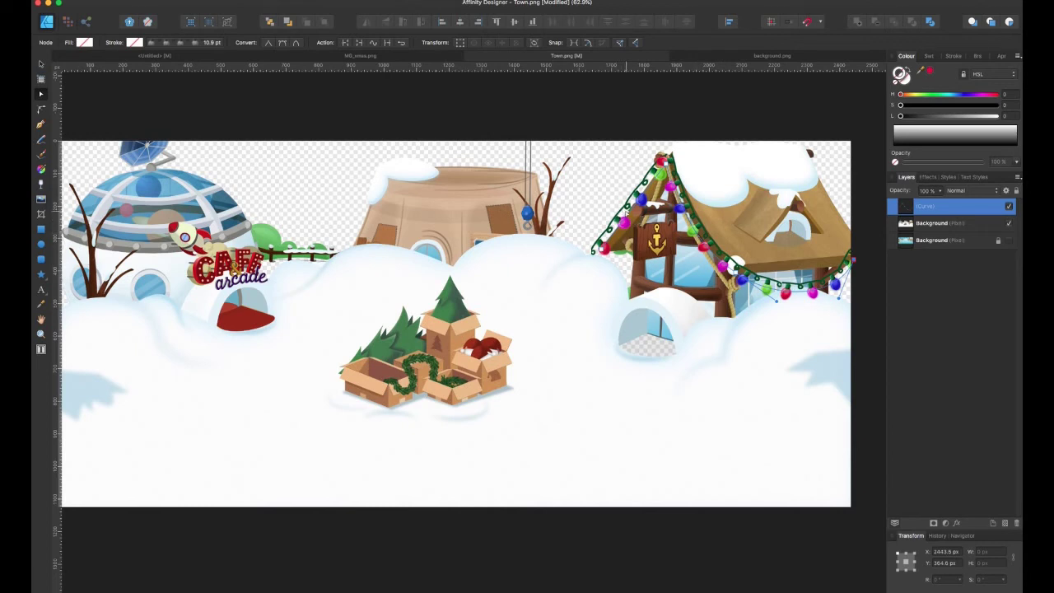
drag(626, 223, 634, 231)
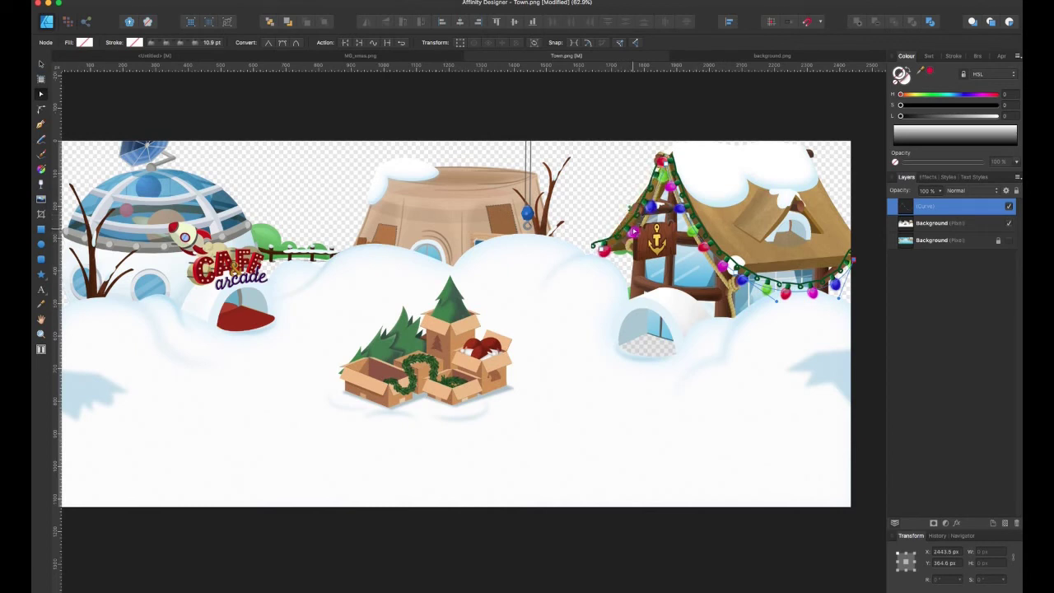
Step: Reduce the stroke width of the roof lights to 5.5 pt
click(958, 57)
drag(944, 89, 934, 91)
scroll(847, 223, up, 4)
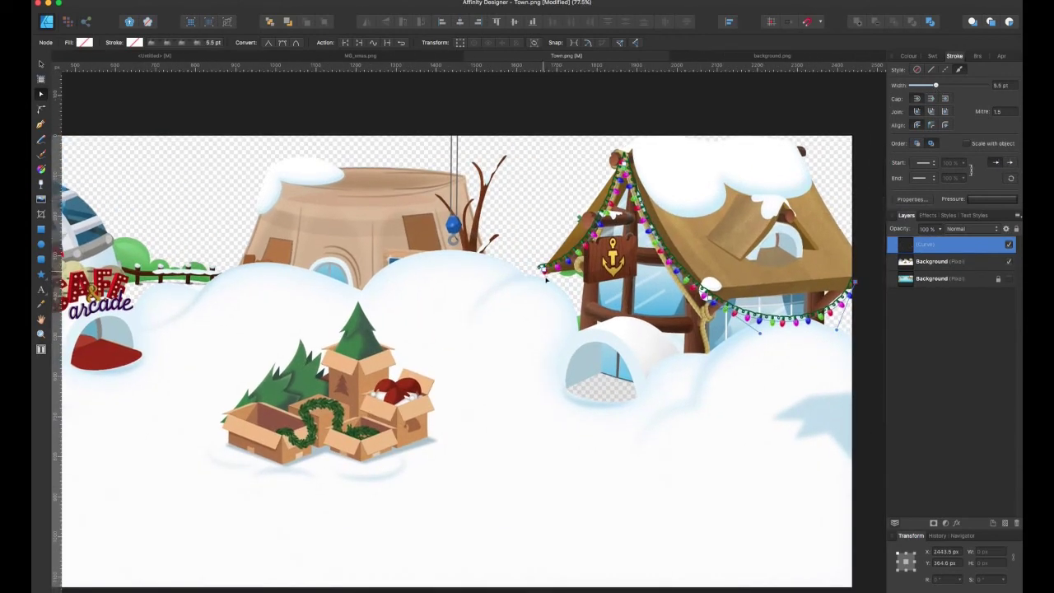
Step: Reshape the roof lights between the gable peak and the left eave into a deeper, more natural sag
drag(544, 271, 592, 276)
click(606, 208)
click(623, 164)
drag(604, 219, 614, 233)
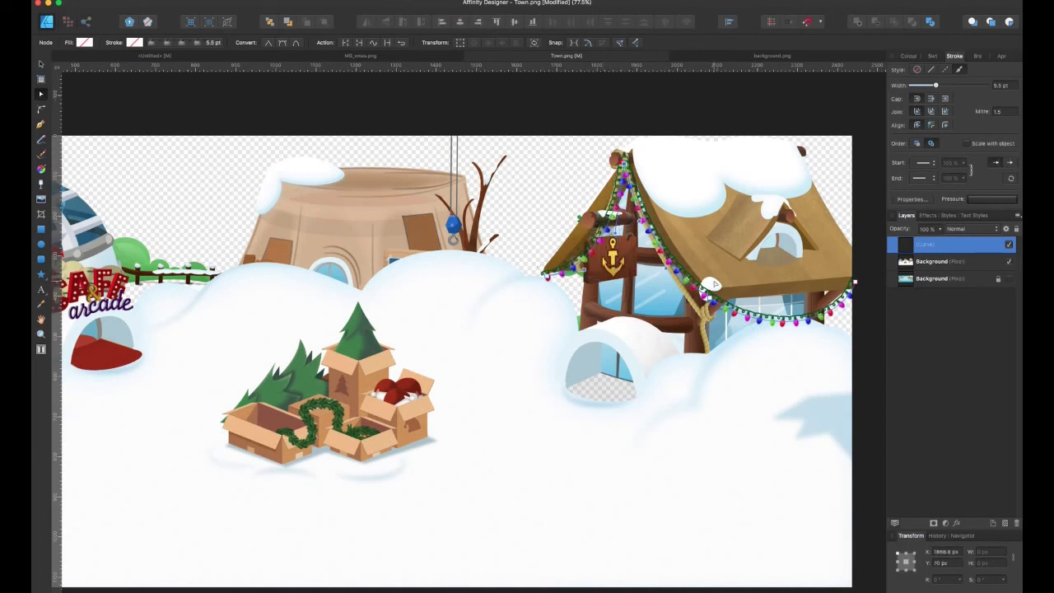
Step: Refine the curves on both sides of the node by the door rope and set the stroke width to 6 pt
click(705, 303)
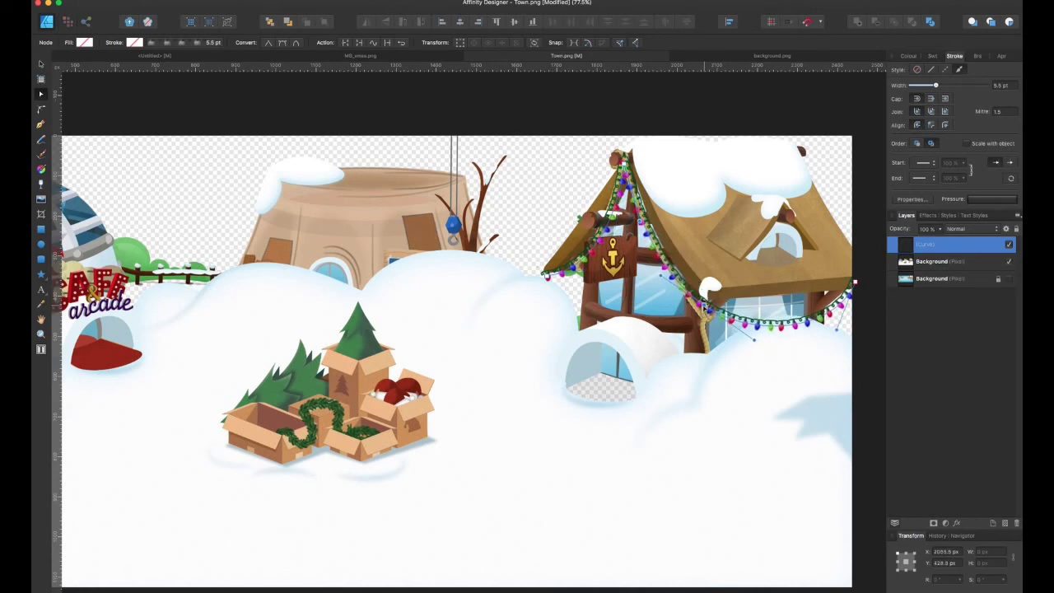
drag(661, 277, 644, 289)
drag(839, 333, 842, 322)
drag(936, 86, 940, 86)
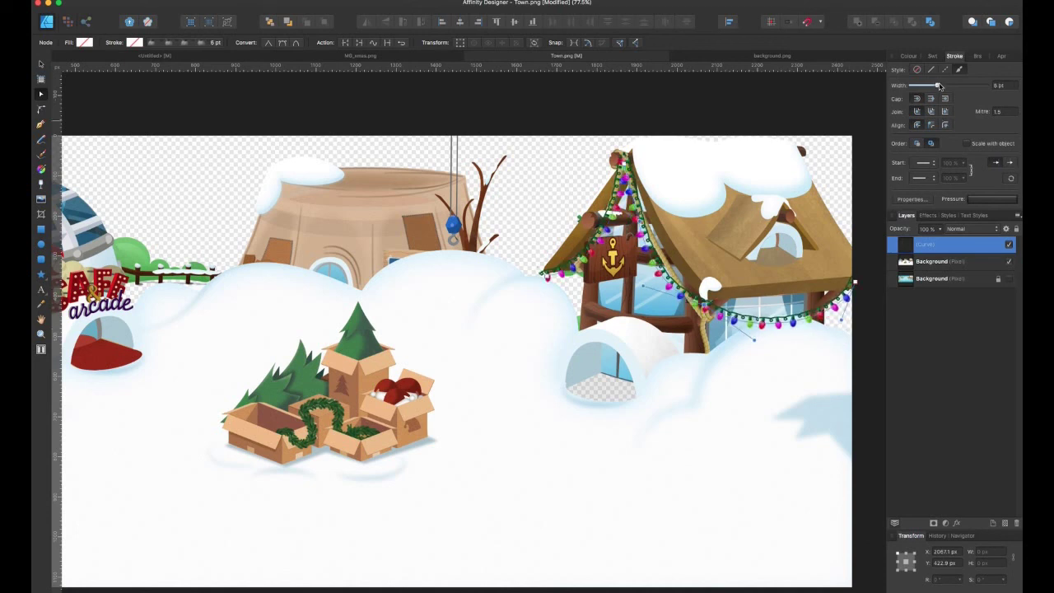